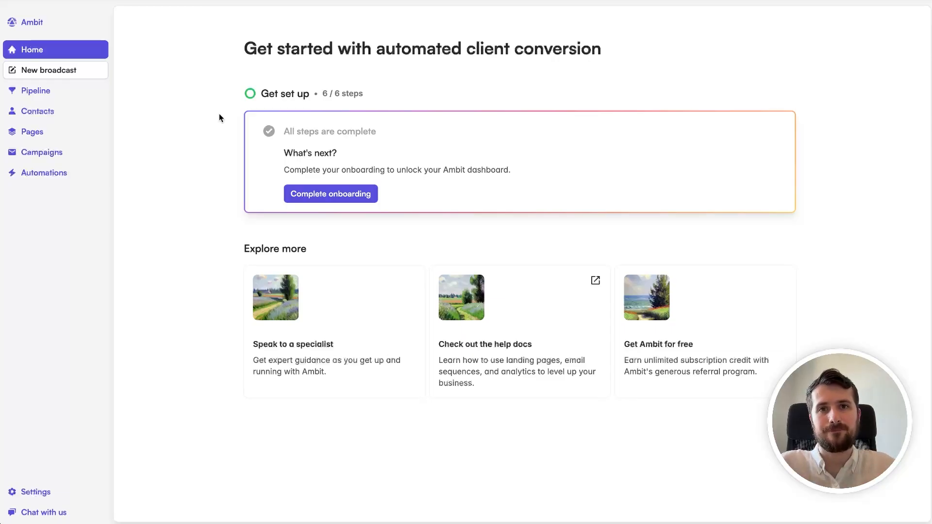
Step: Create a new landing page from the Opt-in lead-magnet template and open it in the editor
click(33, 134)
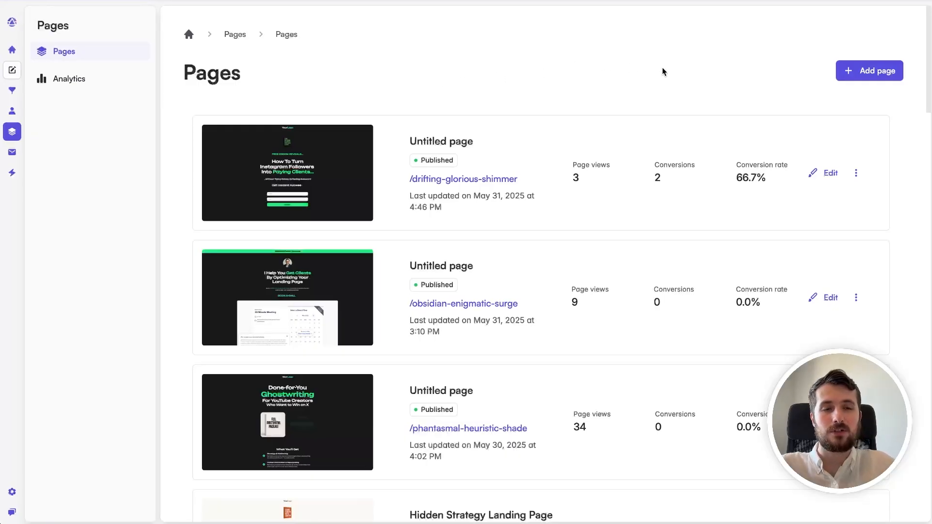
click(879, 73)
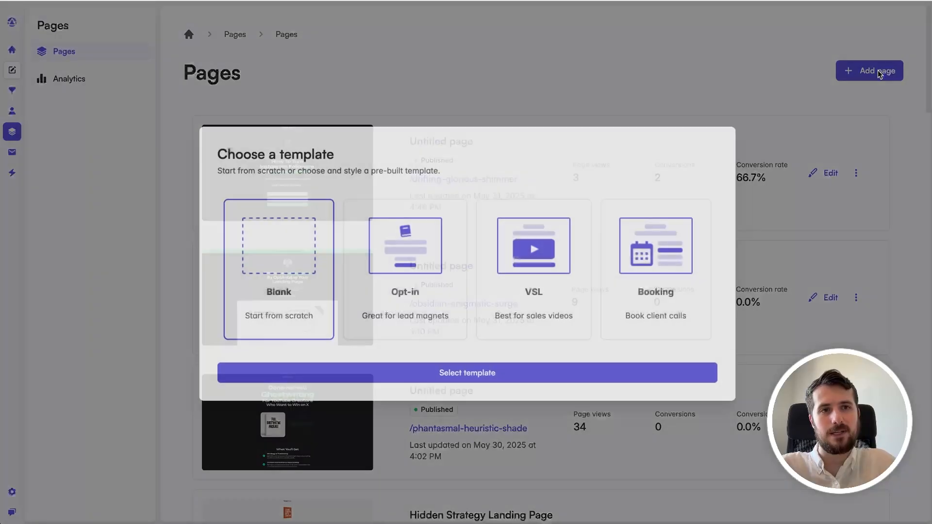
click(414, 292)
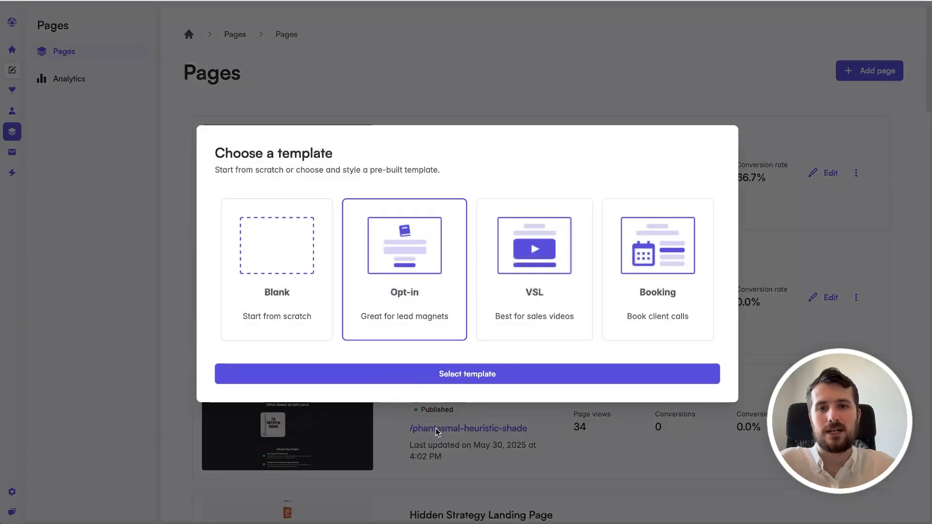
click(500, 377)
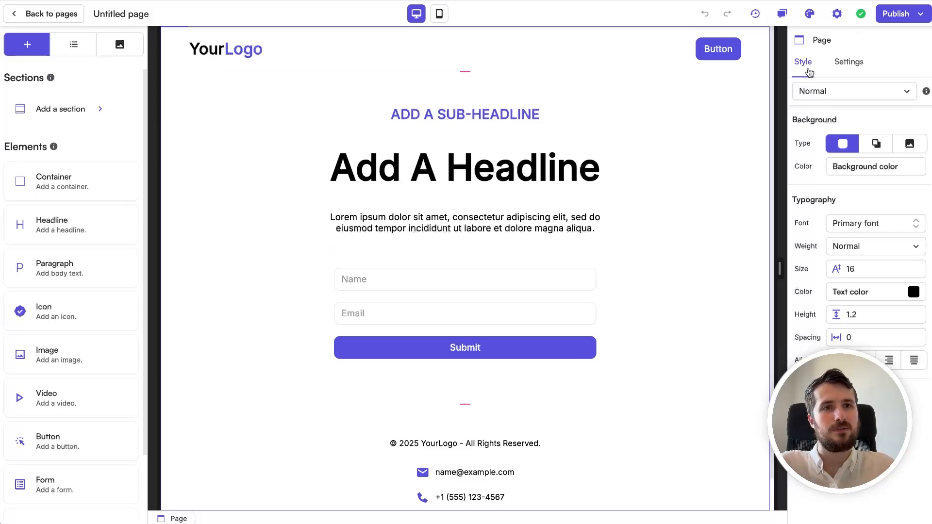
Step: Apply the workspace theme: Unbounded/Archivo fonts, #18181b dark background, #1fea7b green accent
click(810, 15)
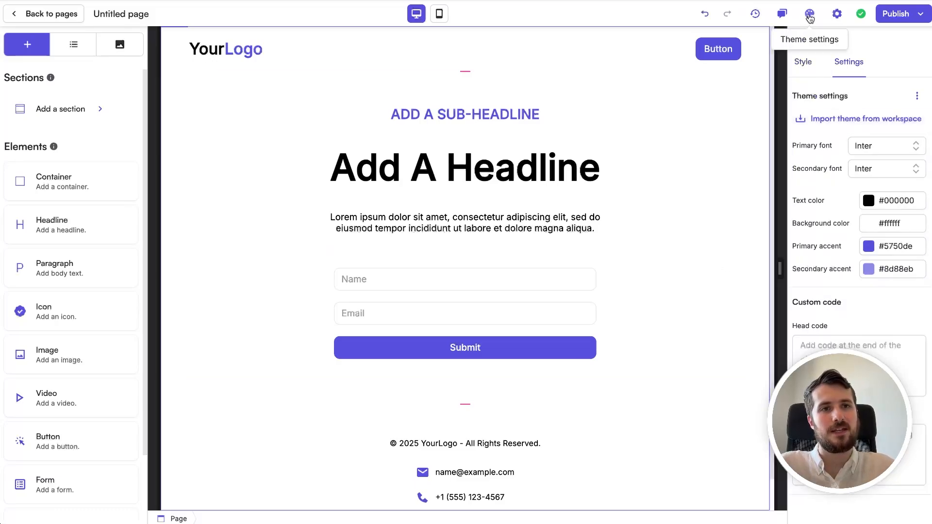
click(834, 125)
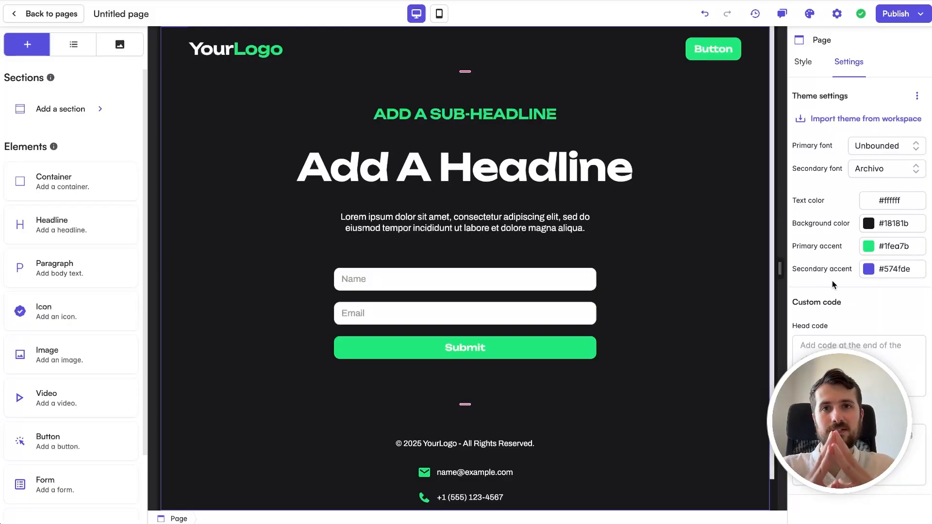
Step: Drag the 'Turn Instagram Followers Into Paying Clients' ebook cover from Assets above the sub-headline
click(120, 53)
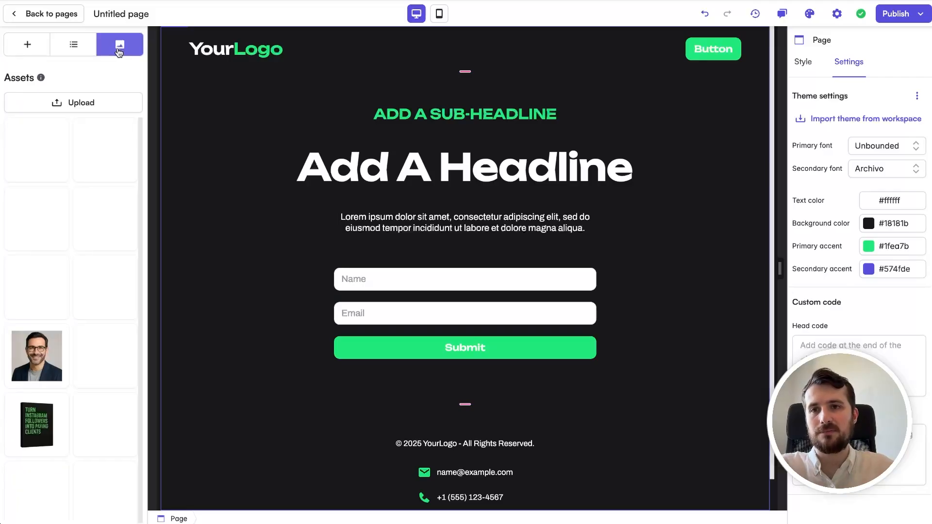
scroll(87, 275, down, 1)
drag(33, 423, 467, 107)
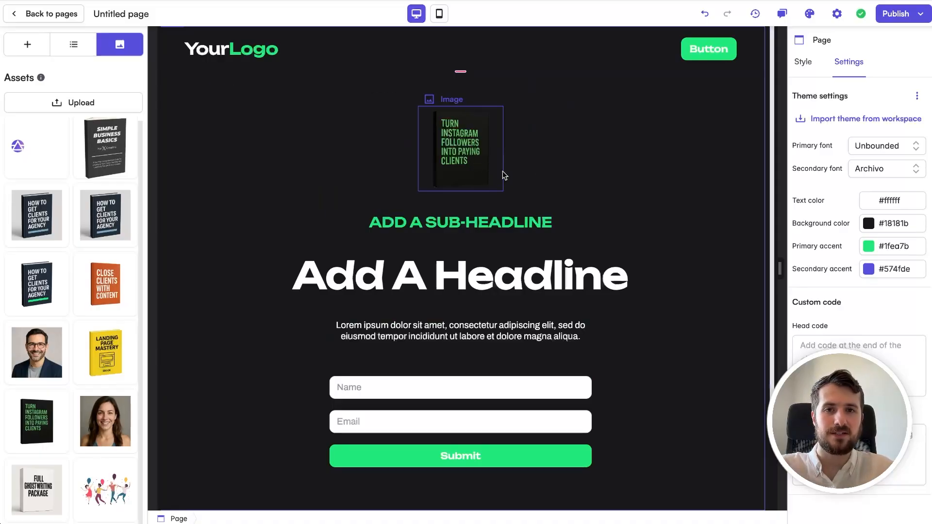
click(497, 174)
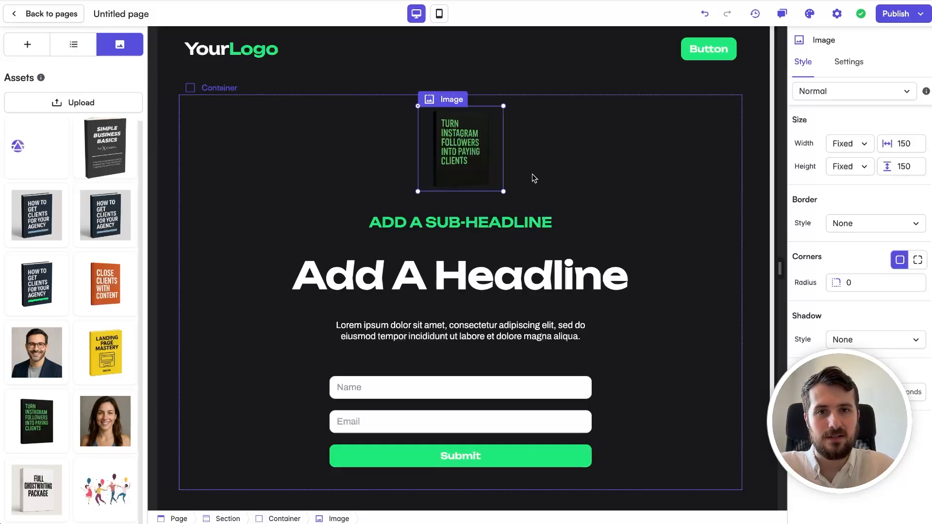
click(556, 154)
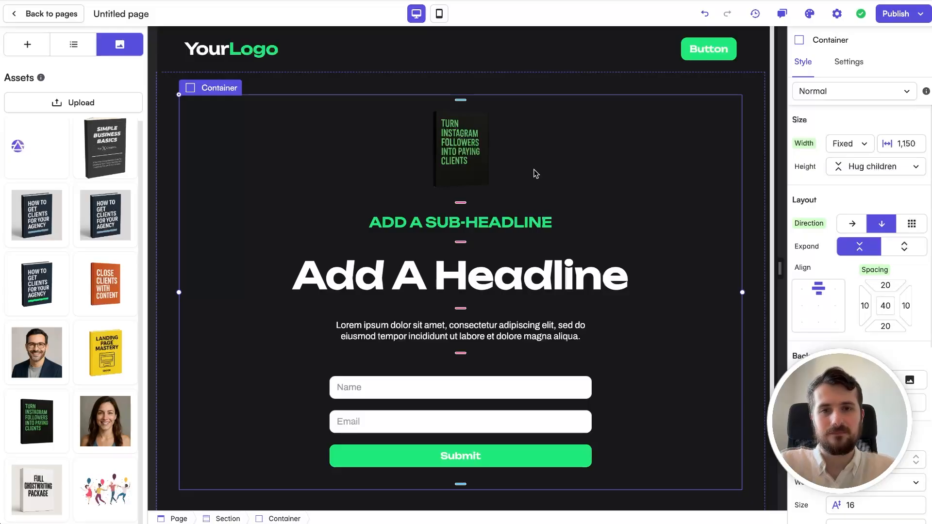
scroll(536, 173, down, 1)
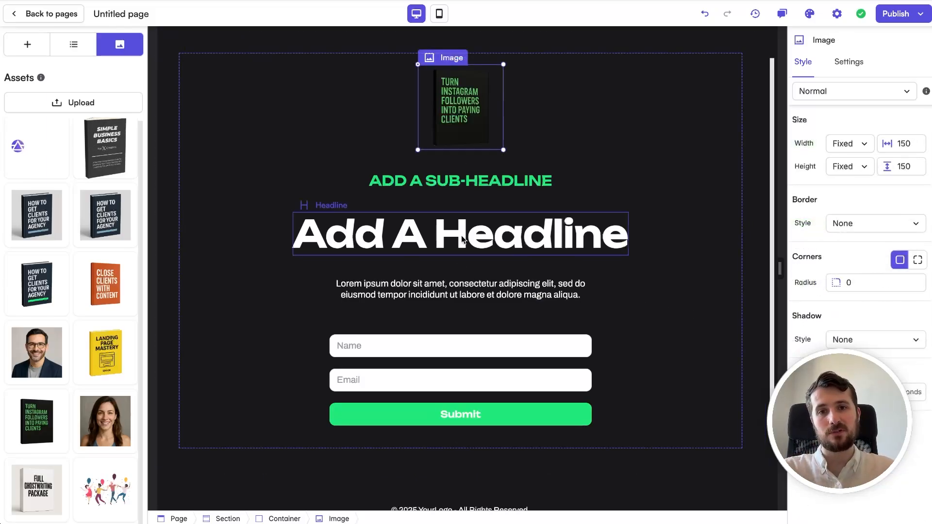
Step: Paste 'Turn Your Instagram Followers Into Paying Clients' as the headline and trim stray whitespace
double_click(462, 239)
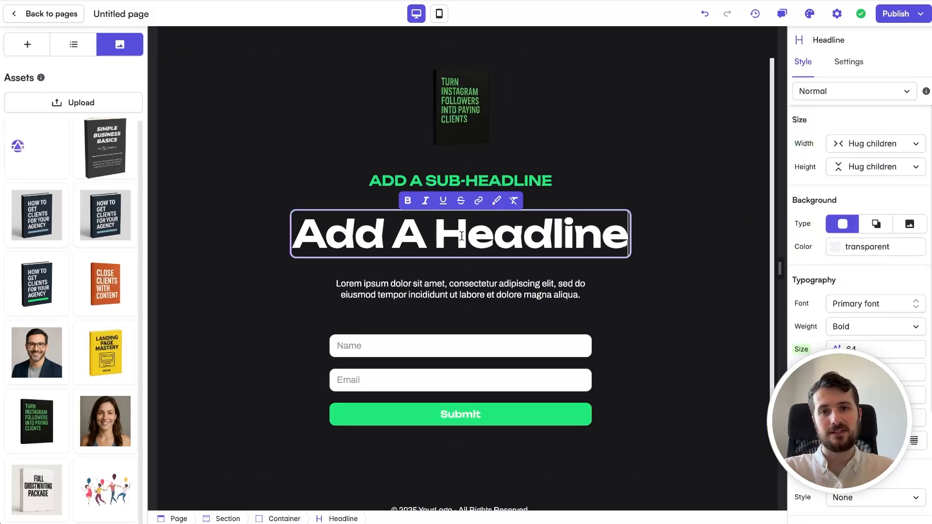
key(ctrl+a)
text(Turn Your Instagram Followers Into Paying Clients)
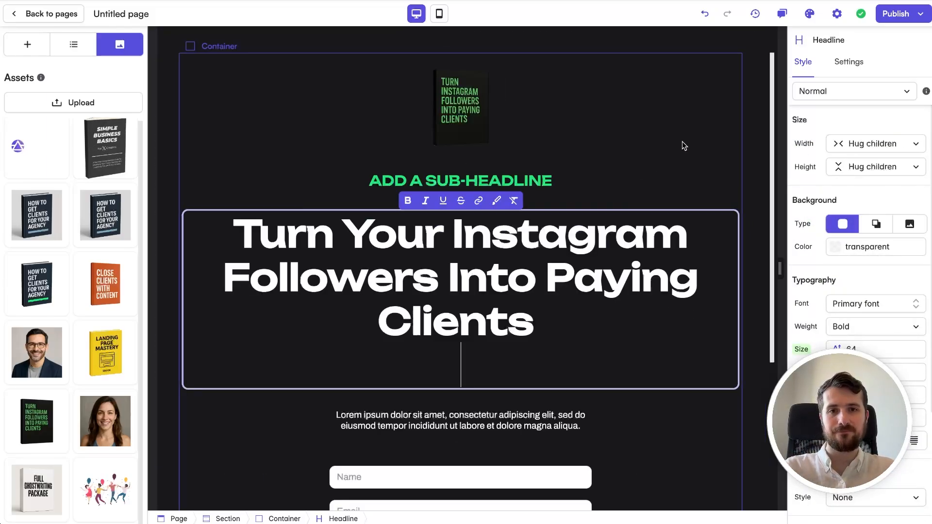
key(BackSpace)
click(709, 127)
double_click(573, 323)
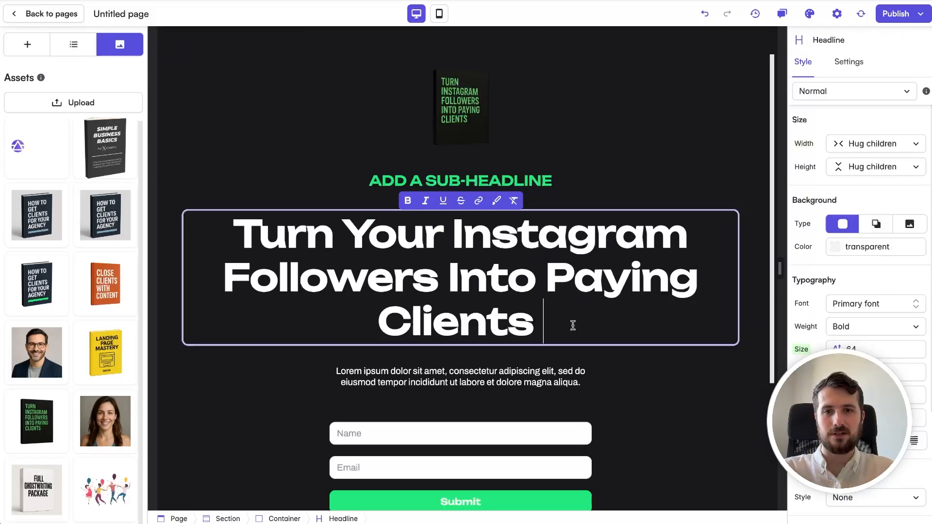
key(BackSpace)
click(632, 144)
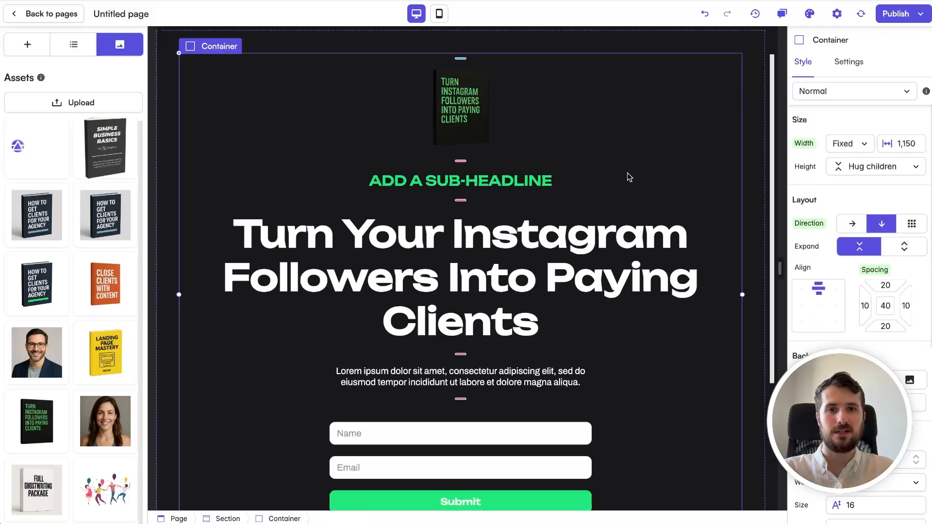
Step: Fix the spacing and line break between 'Paying' and 'Clients' in the headline
double_click(680, 281)
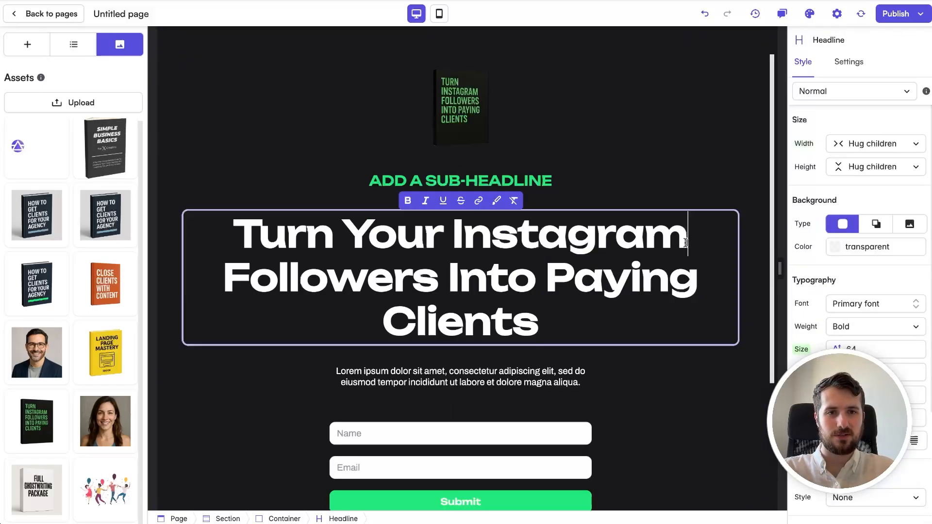
key(Right)
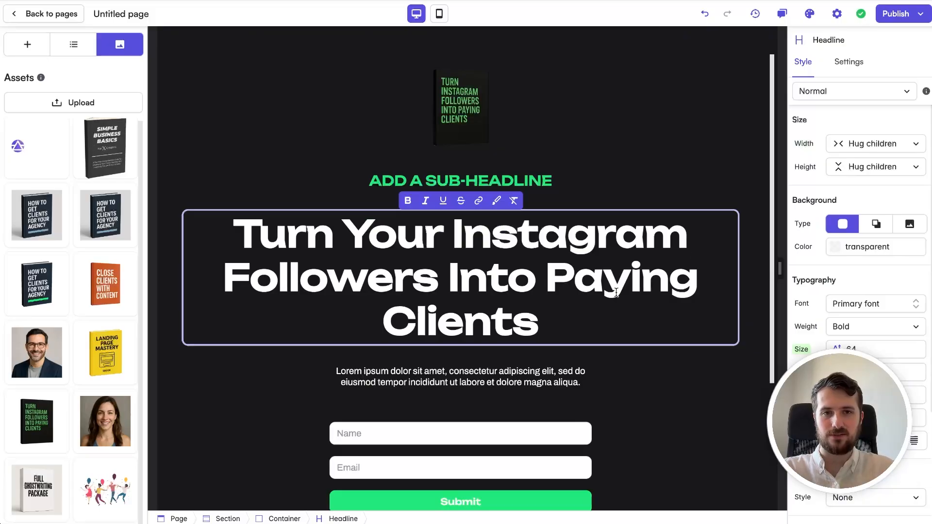
click(379, 312)
key(BackSpace)
key(Return)
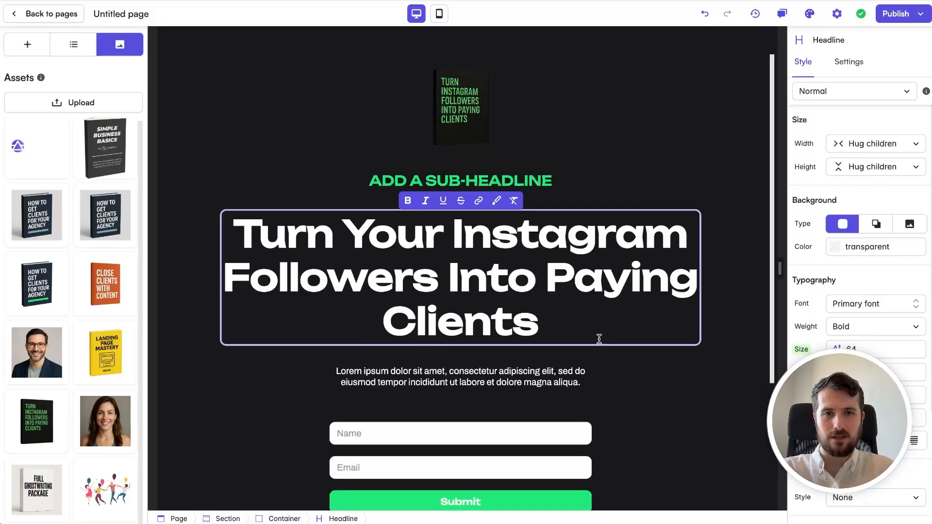
key(BackSpace)
key(ctrl+Left)
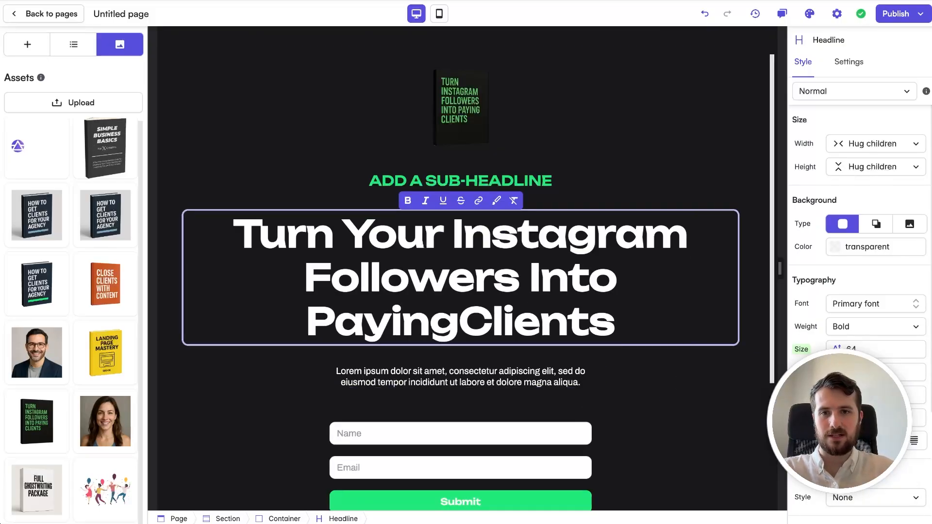
key(Return)
click(456, 313)
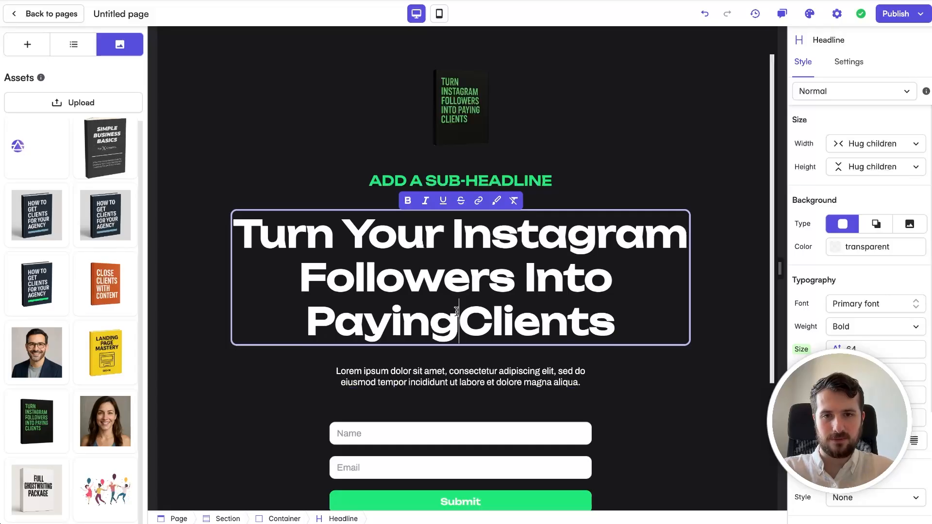
click(643, 374)
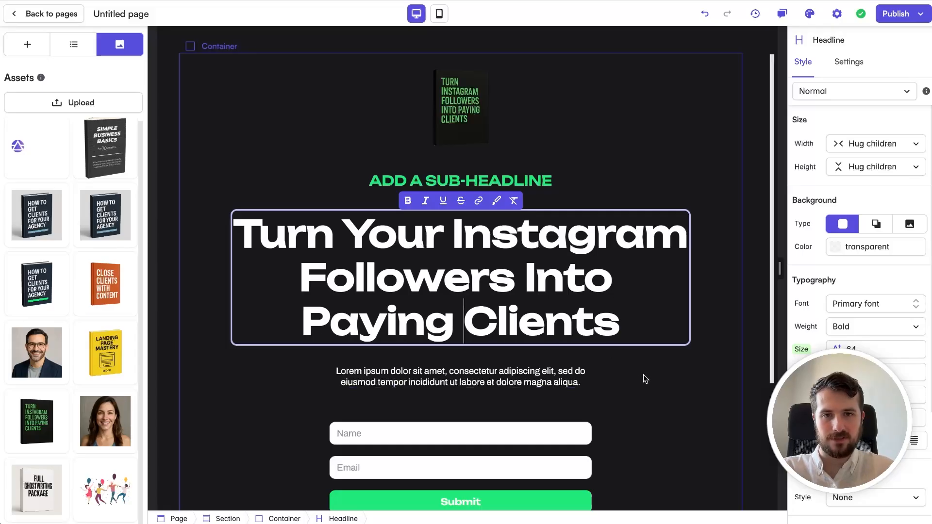
Step: Rearrange the headline onto three lines, breaking before 'Instagram' and joining 'Into Paying Clients'
click(455, 232)
key(Return)
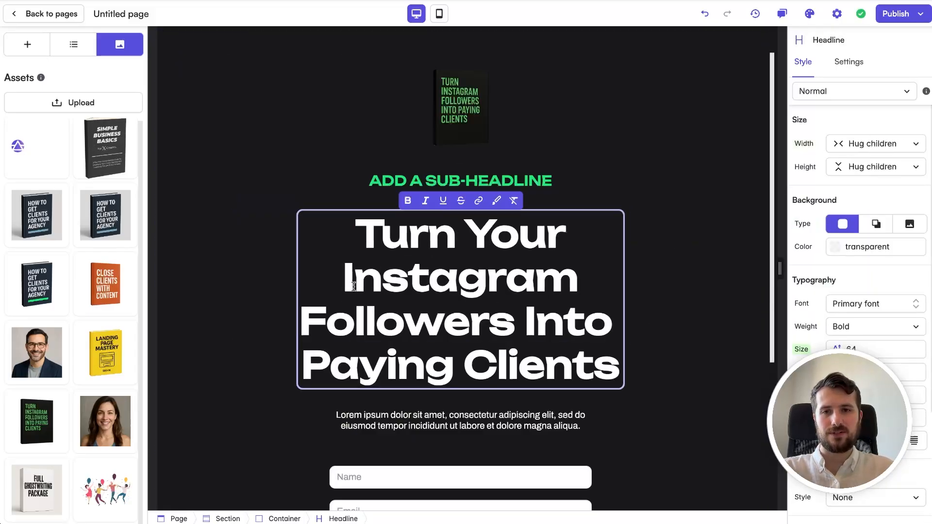
click(302, 318)
key(BackSpace)
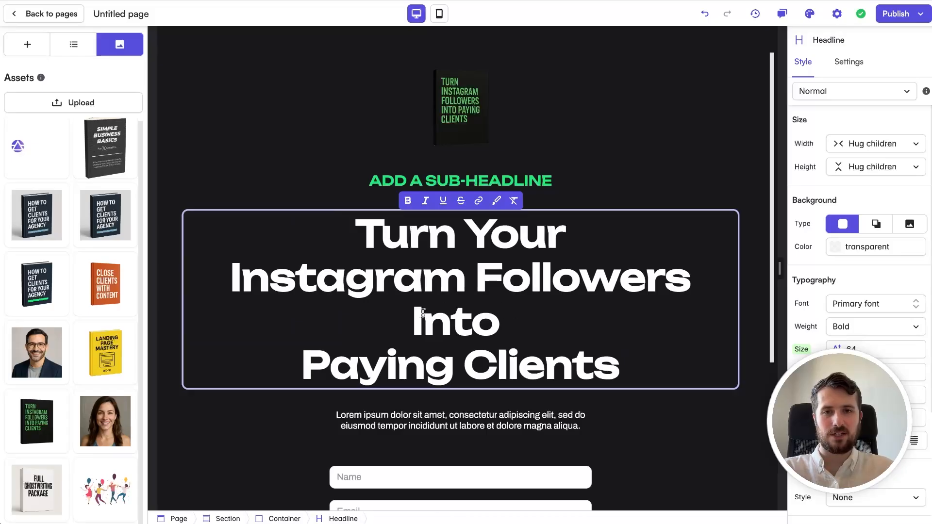
click(413, 318)
key(Down)
key(Home)
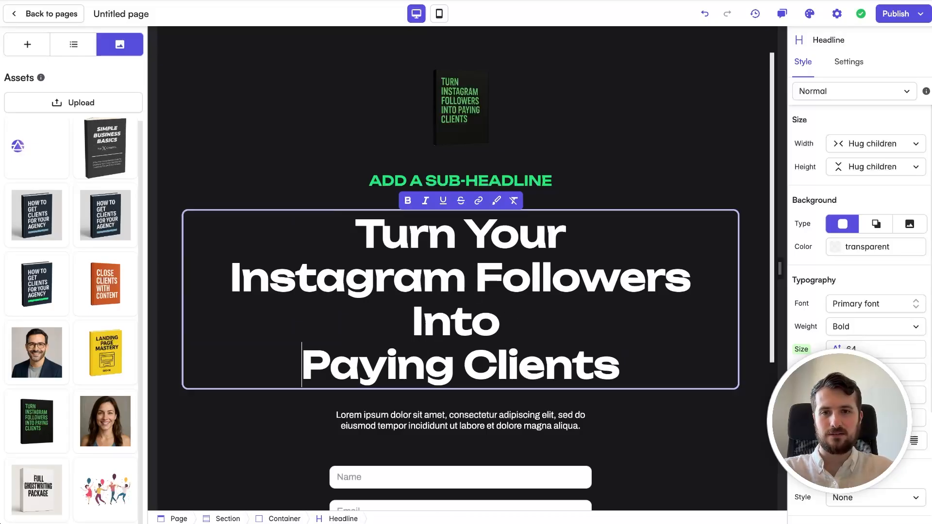
key(BackSpace)
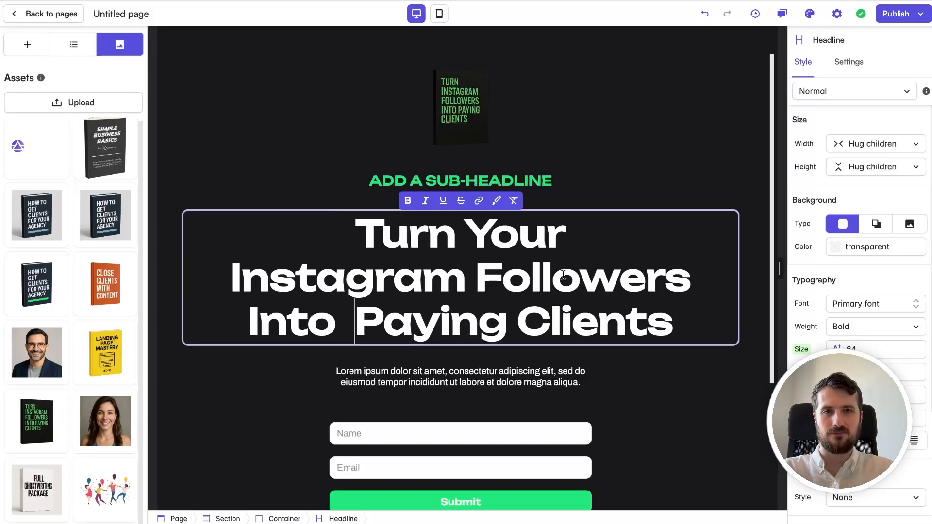
click(759, 406)
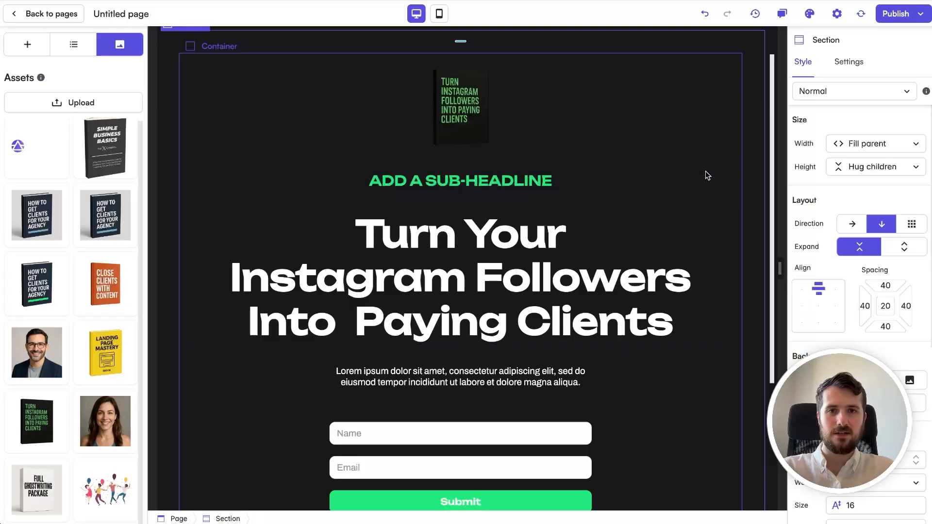
Step: Replace the sub-headline placeholder with 'FREE eBook Reveals...'
scroll(708, 173, down, 2)
scroll(708, 173, up, 2)
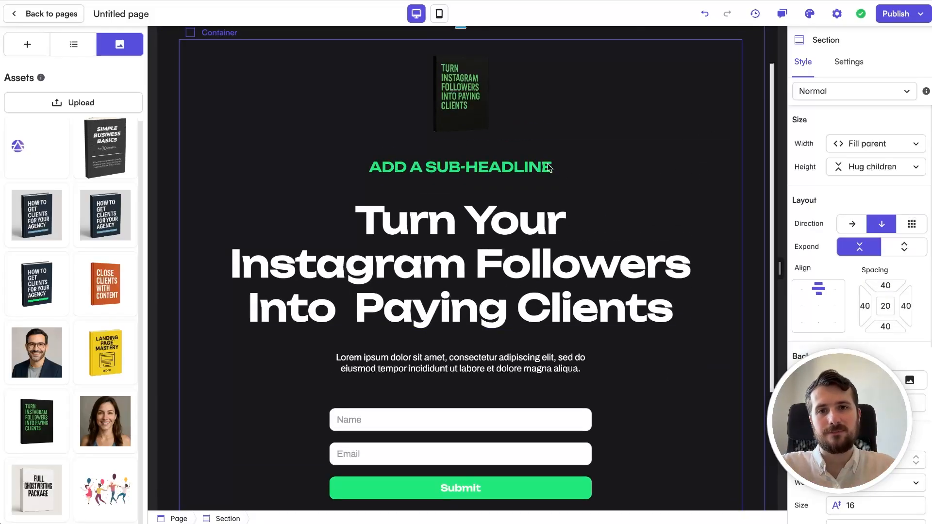
scroll(481, 176, up, 1)
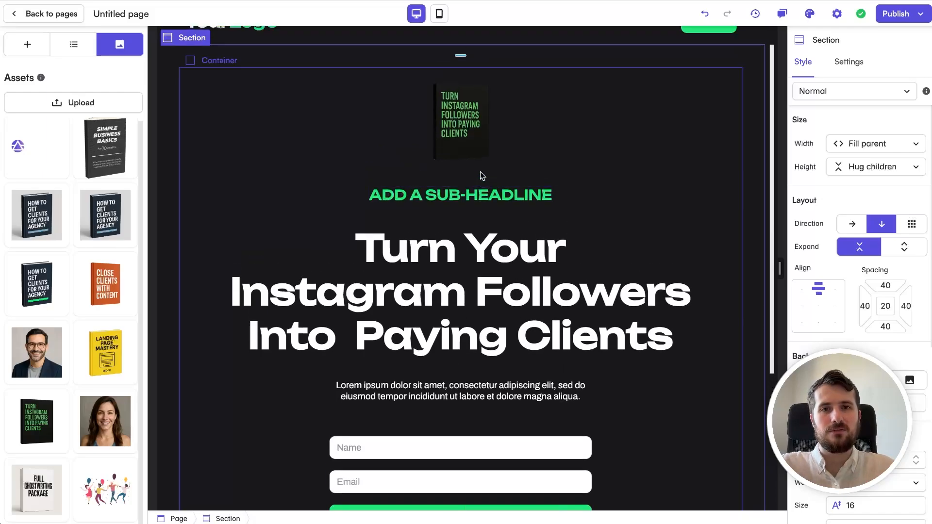
double_click(429, 197)
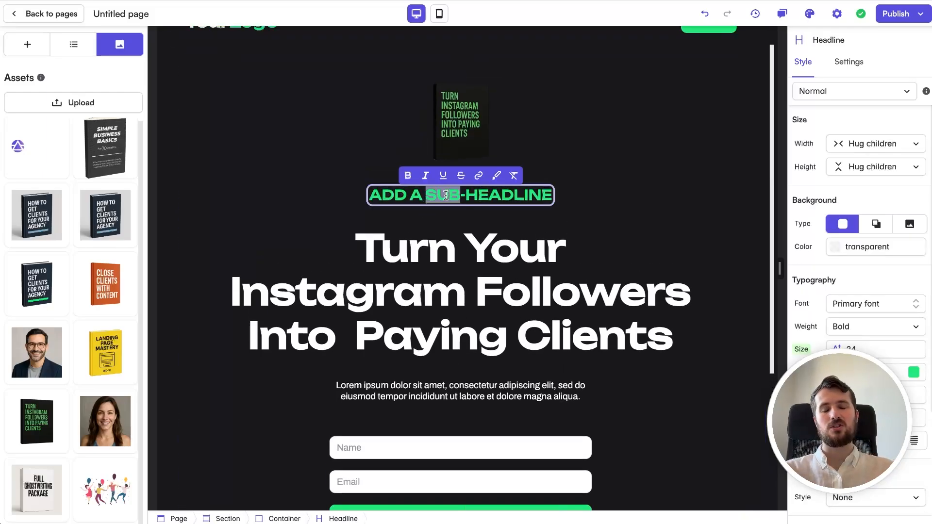
triple_click(446, 195)
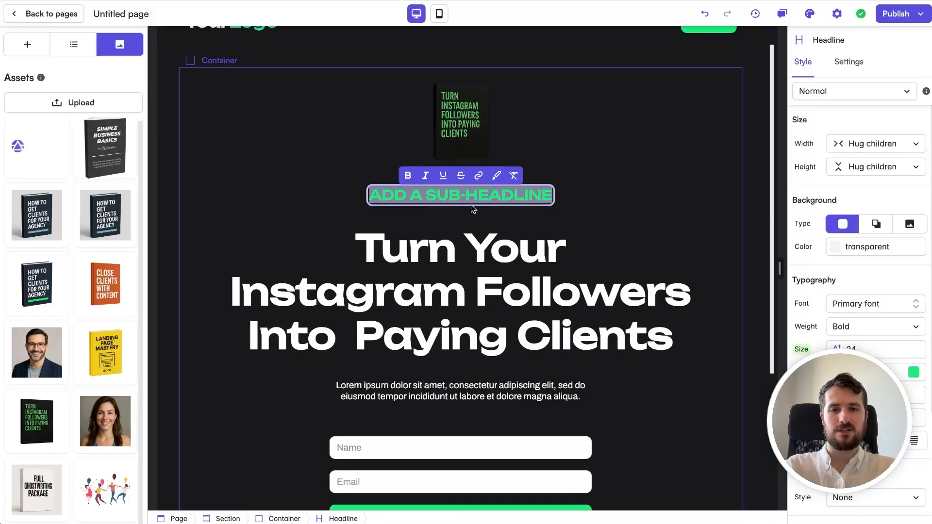
text(FREE)
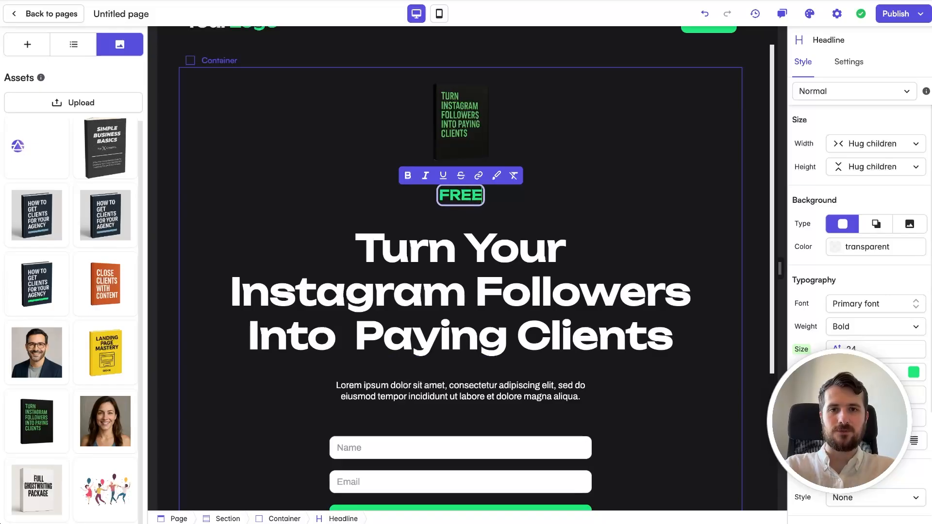
text( eBoo)
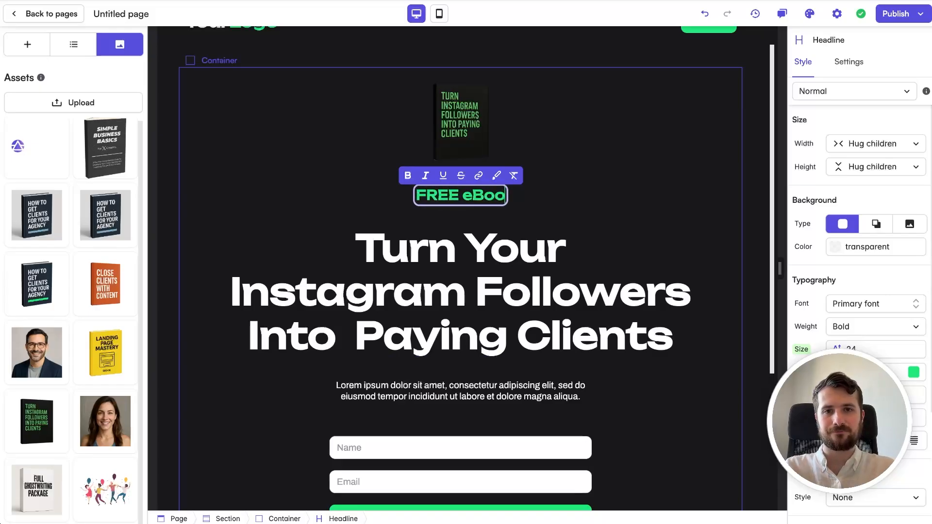
text(k Reveals...)
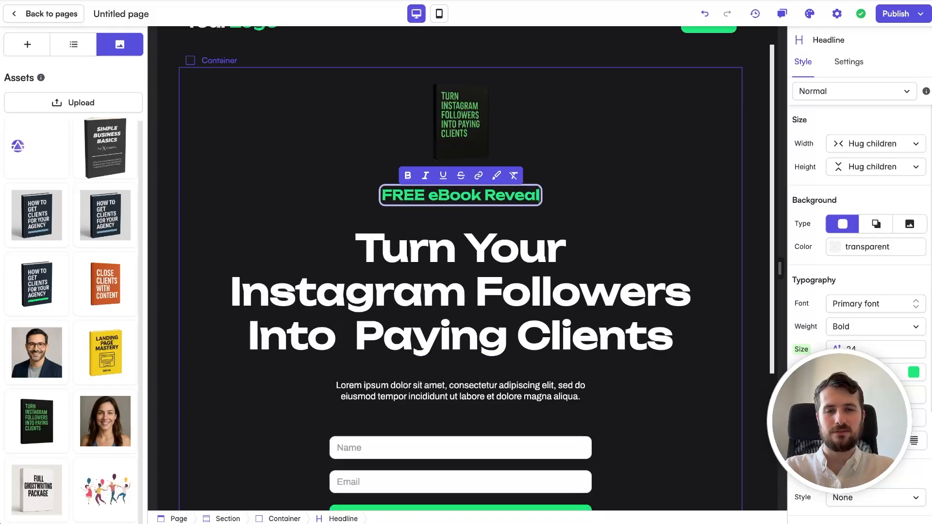
Step: Prefix the headline with 'How To' and wrap it in quotation marks
click(599, 266)
double_click(505, 251)
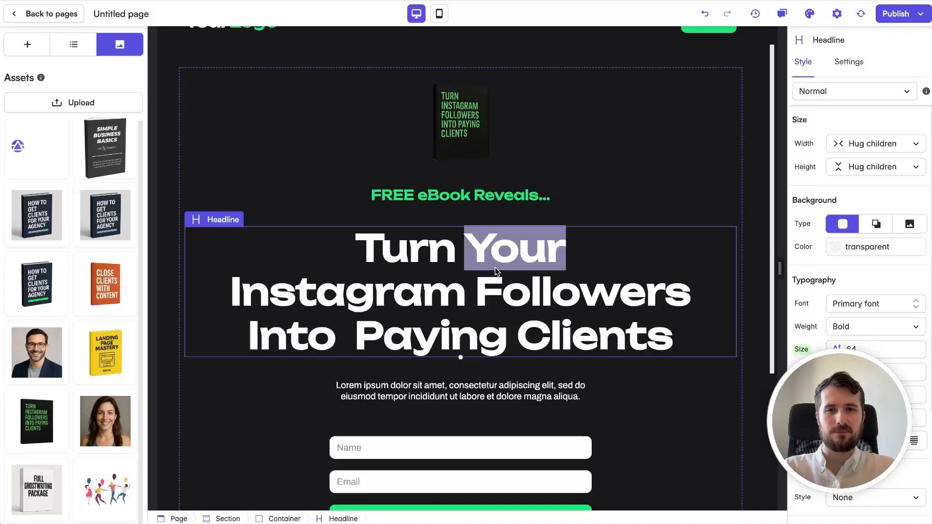
click(538, 249)
key(Home)
text(How To)
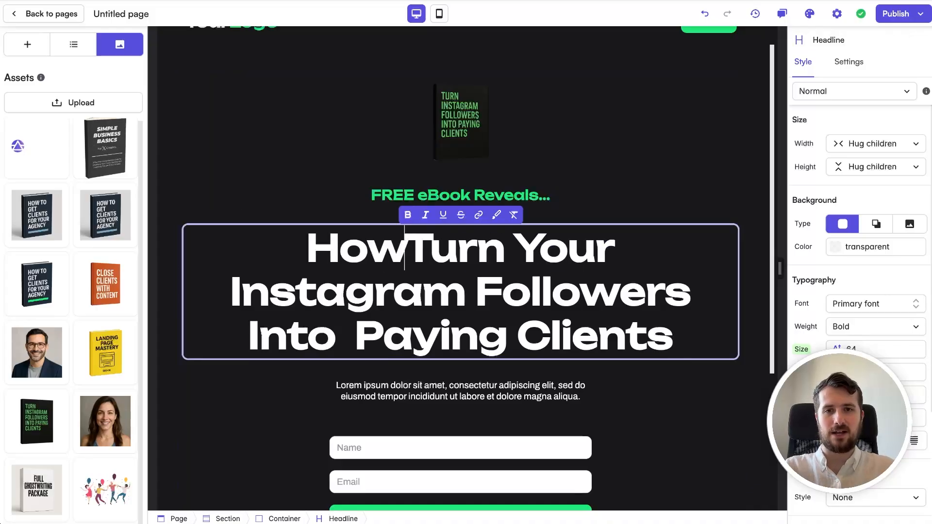
key(Home)
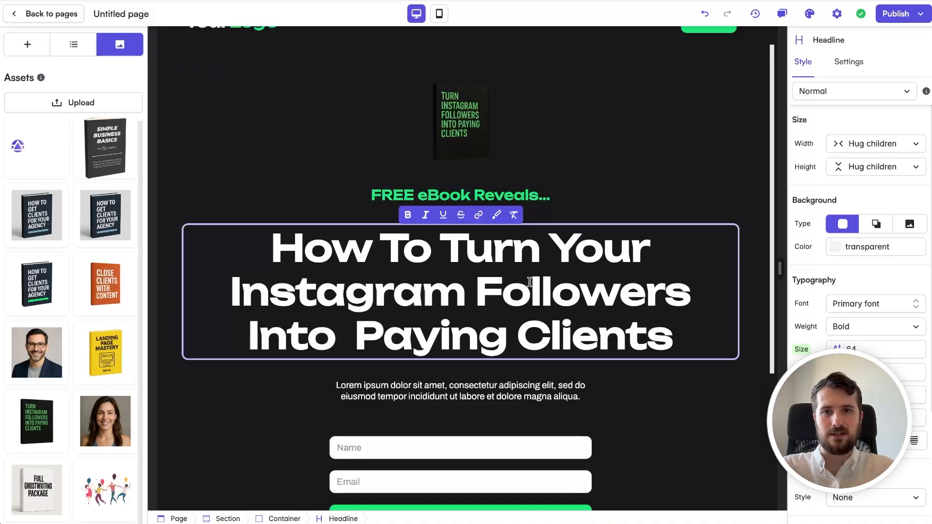
text(")
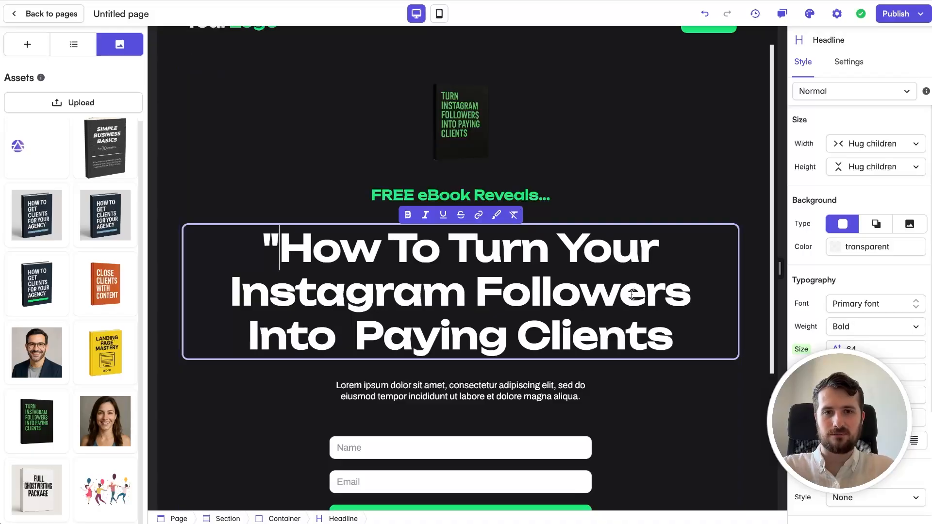
click(673, 338)
text(")
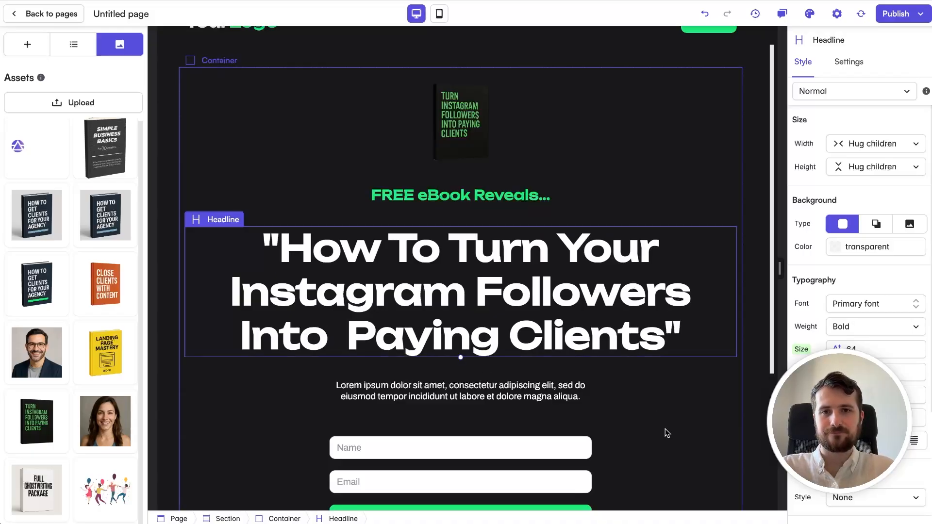
click(665, 429)
Step: Replace the Lorem ipsum paragraph with the pasted free-ebook pitch
triple_click(469, 383)
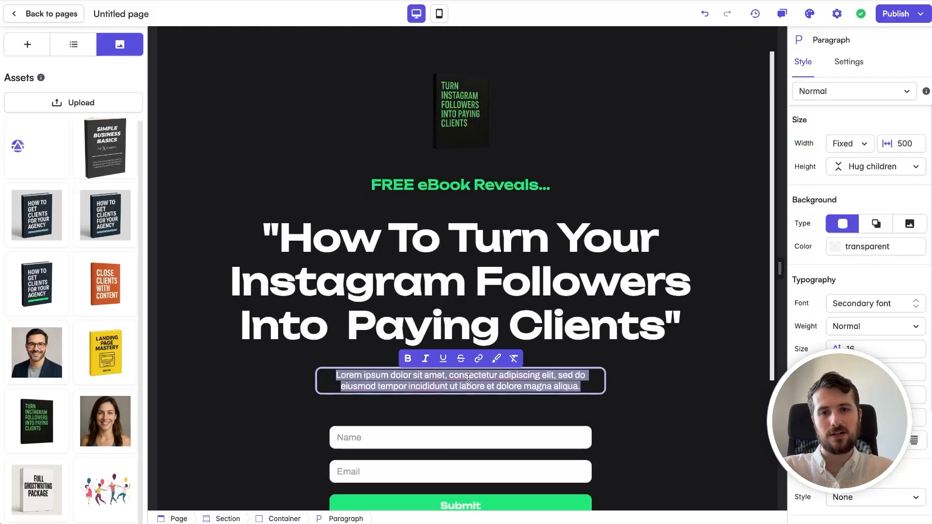
text(You don’t need millions of followers to make real money.   This free ebook shows how to package your expertise, pitch your audience, and land high-ticket clients - all from Instagram.)
click(710, 408)
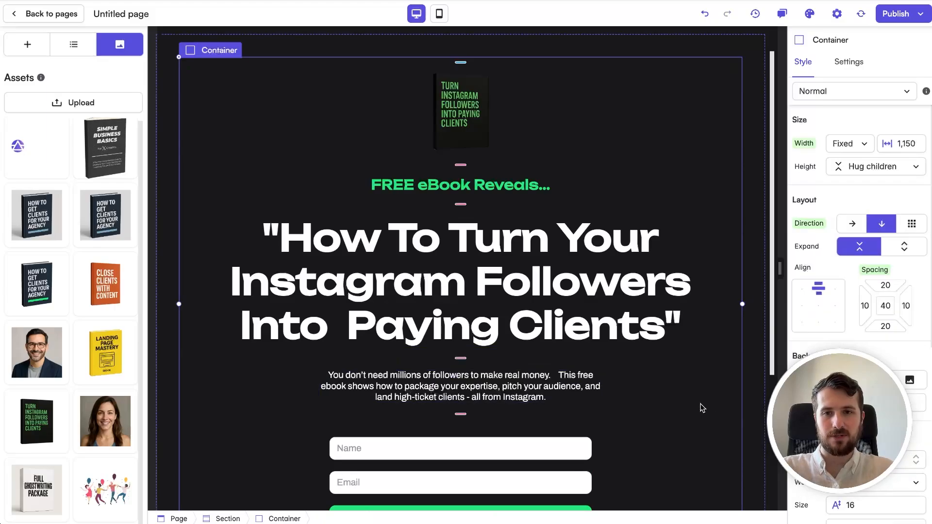
scroll(636, 334, down, 1)
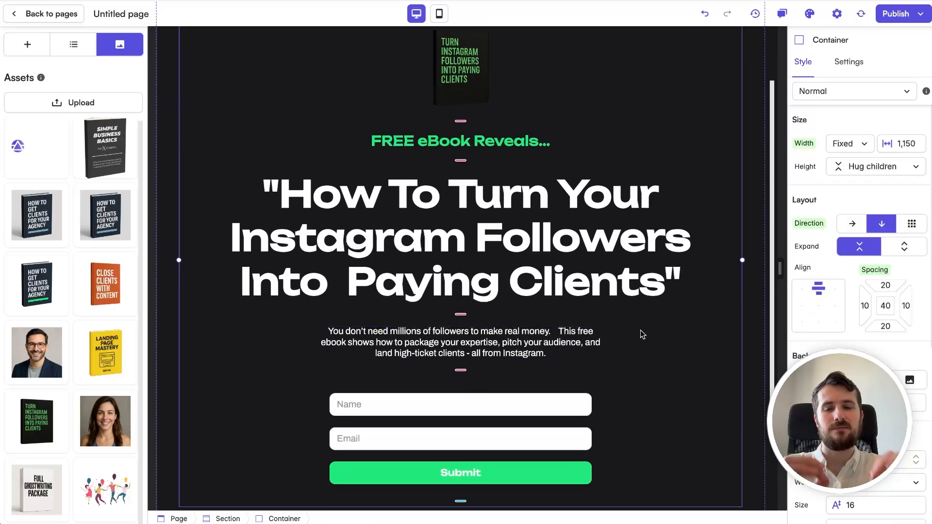
Step: Split the pitch before 'This free ebook' so the two sentences sit on separate lines
double_click(556, 330)
click(556, 331)
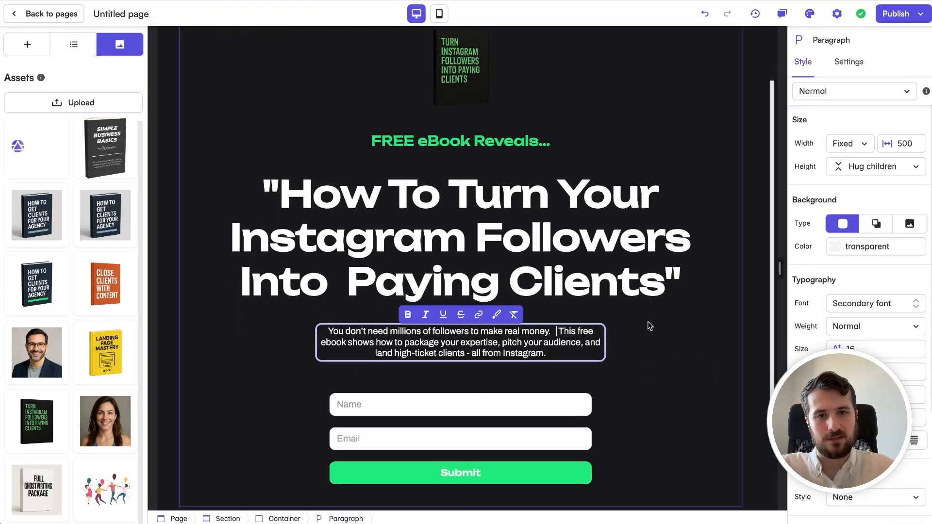
key(Return)
key(Return)
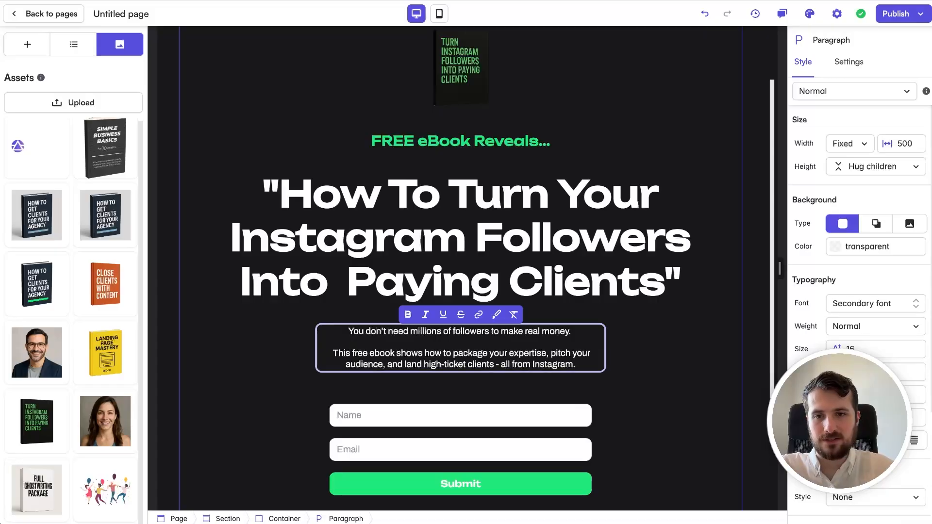
click(689, 354)
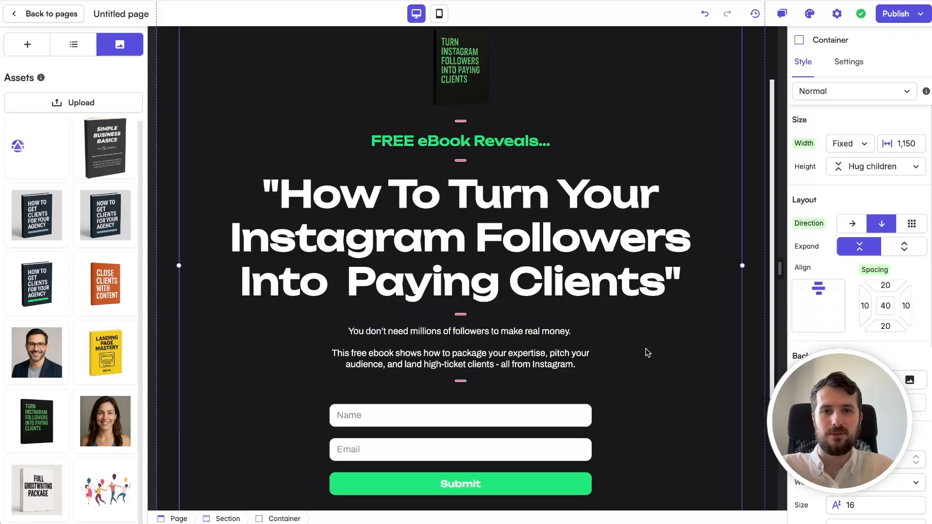
scroll(645, 351, down, 2)
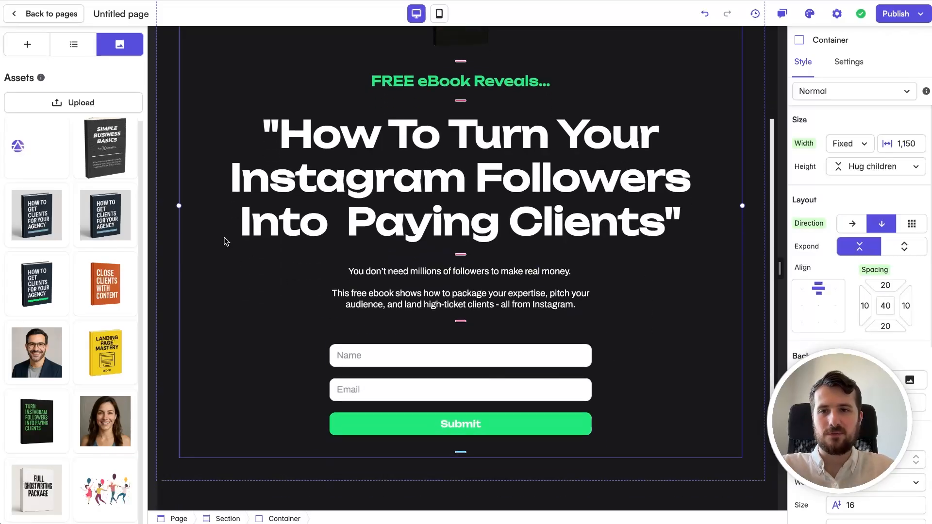
Step: Add a 'Get Instant Access 👇' headline above the Name field, sized to fit one line
click(28, 44)
drag(58, 232, 451, 348)
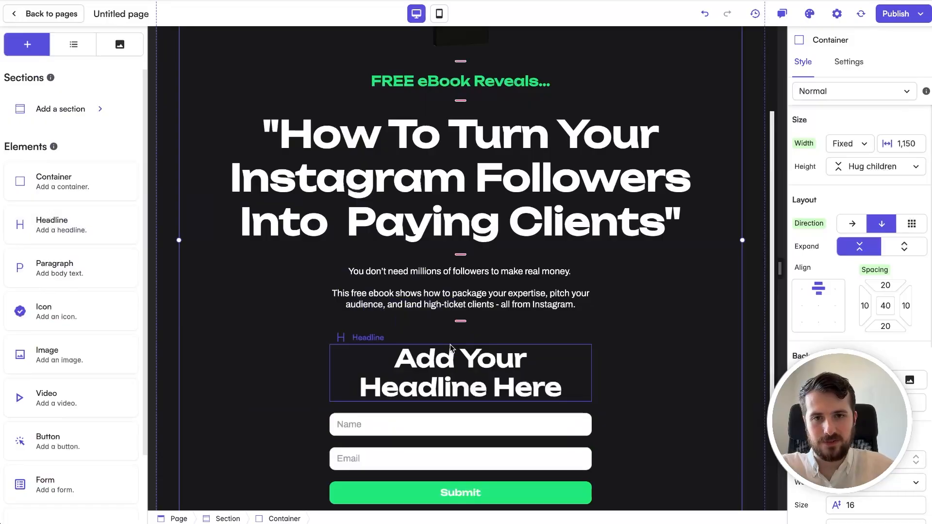
double_click(453, 377)
text(Get)
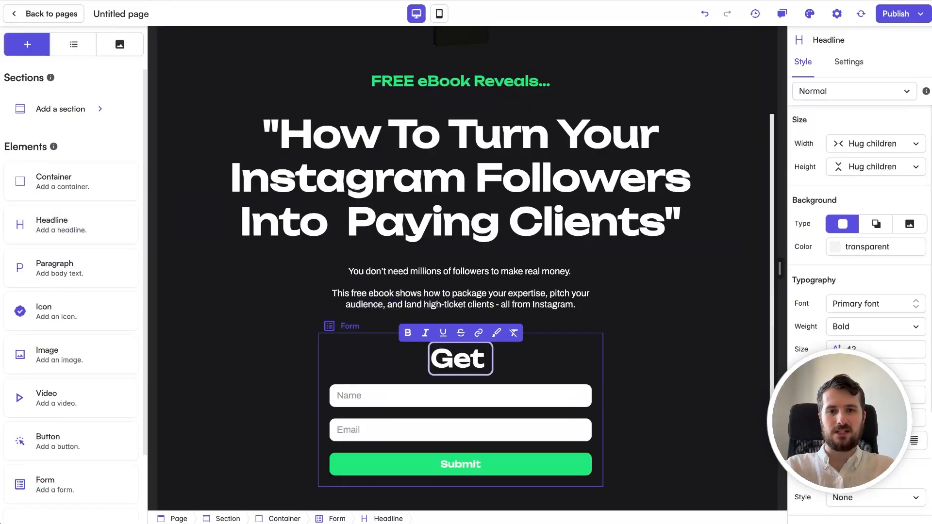
text( Instant Access)
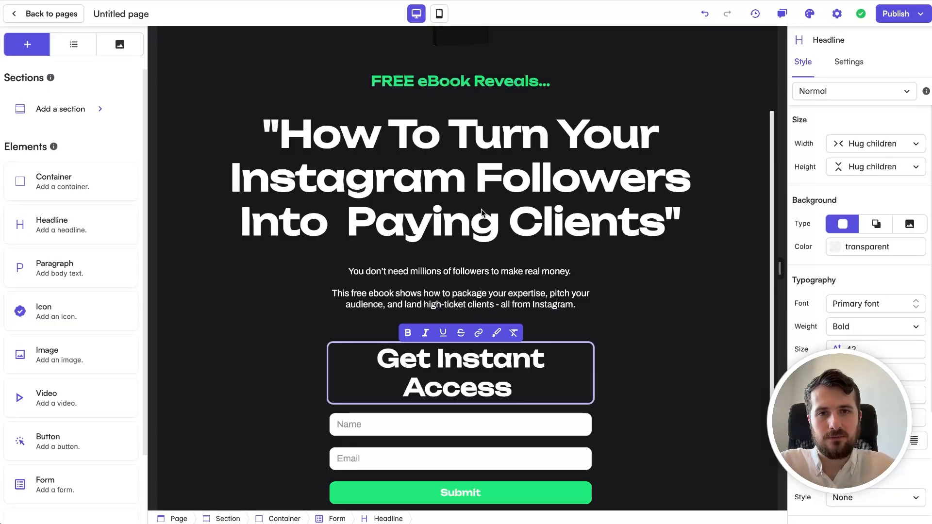
text(👇)
click(639, 375)
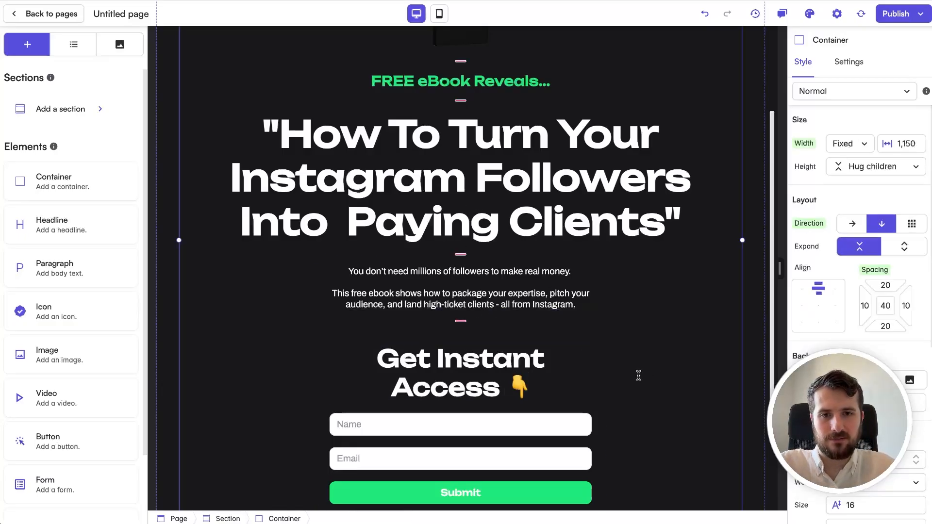
drag(461, 402, 462, 398)
Step: Scroll through the page to review the layout from cover image down to the signup form
click(717, 325)
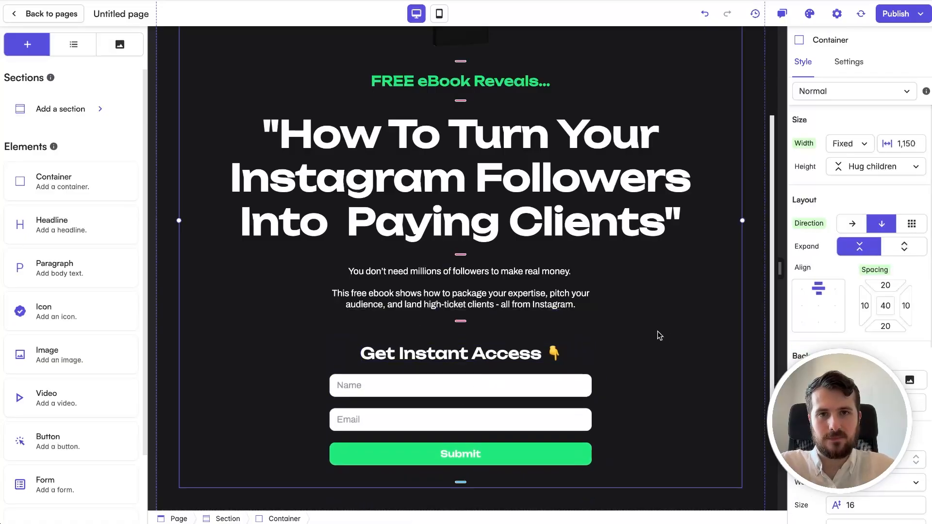
scroll(659, 335, up, 3)
scroll(659, 335, down, 3)
scroll(659, 335, up, 3)
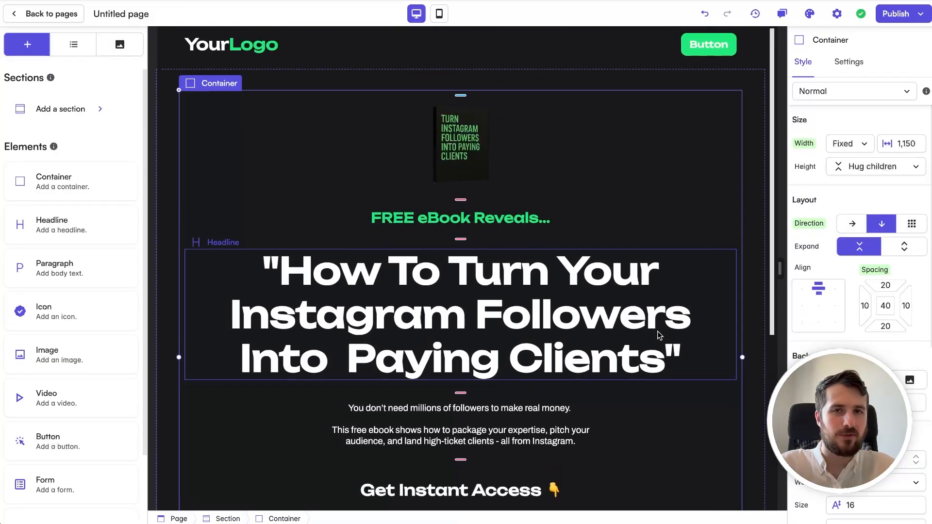
scroll(659, 335, down, 3)
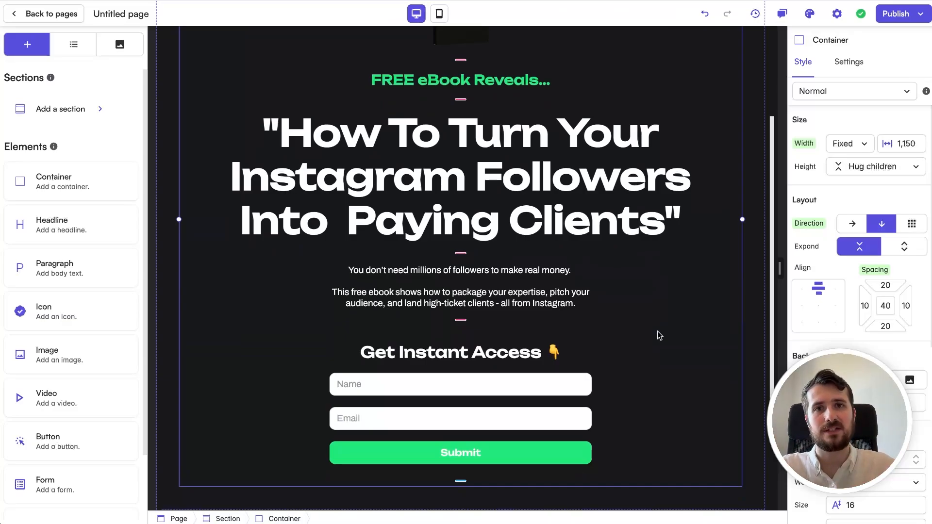
scroll(659, 335, up, 2)
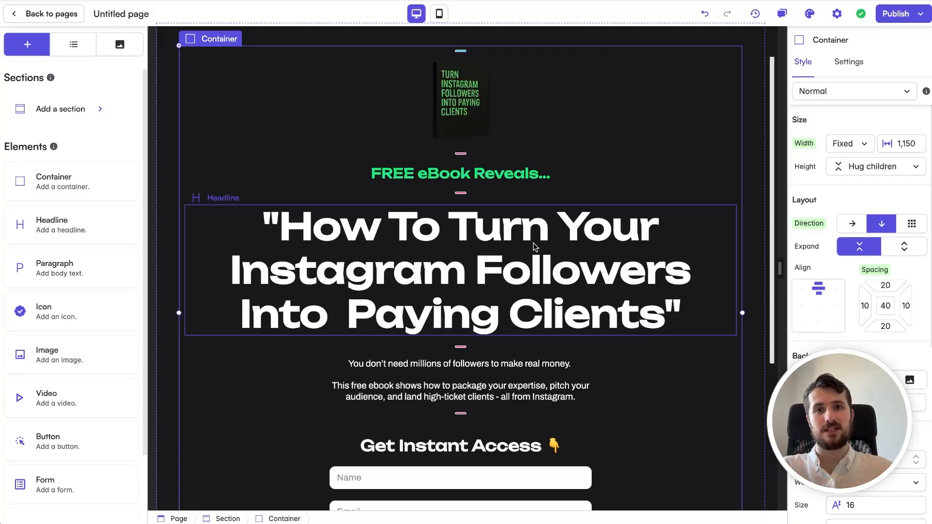
scroll(672, 206, down, 4)
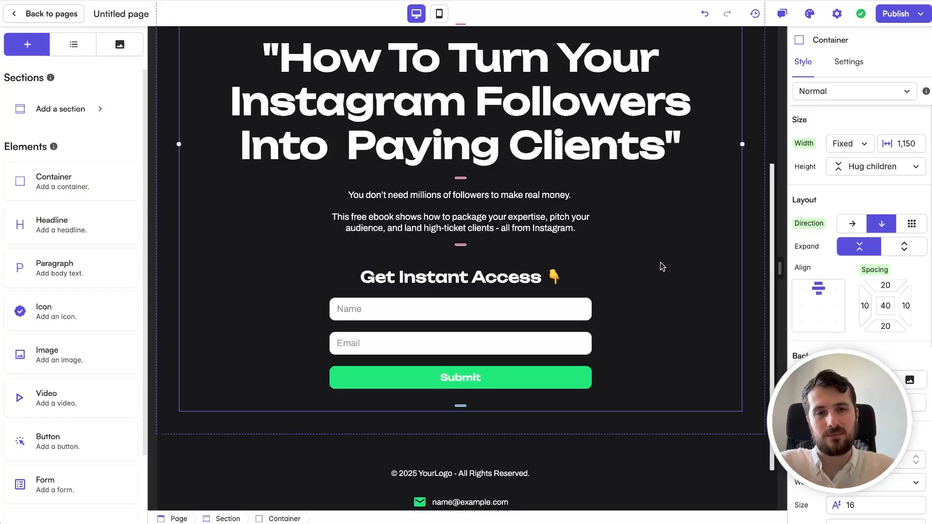
scroll(683, 146, up, 5)
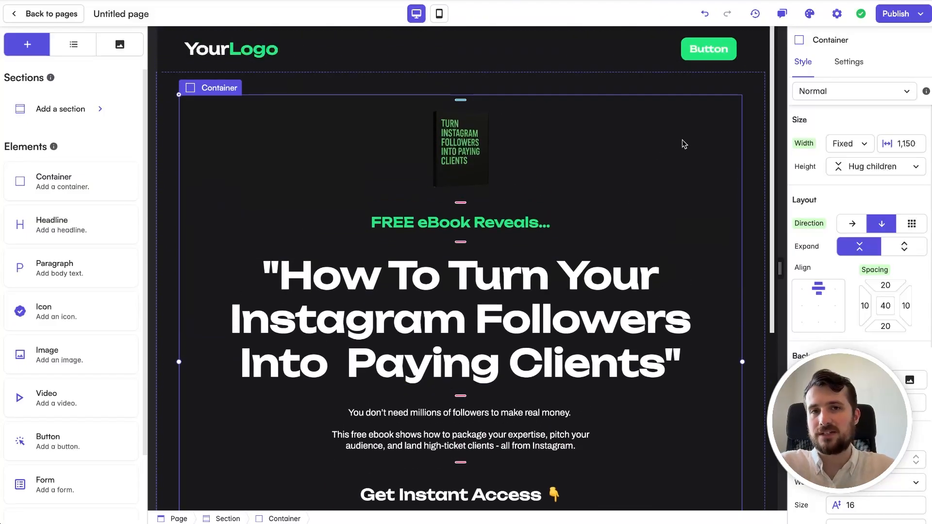
scroll(682, 144, down, 5)
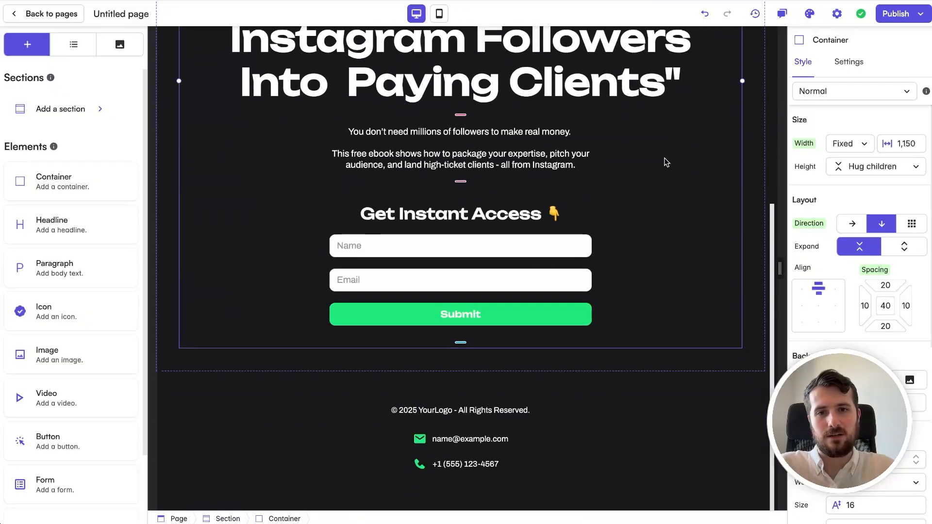
Step: Insert a testimonial section below the opt-in form
click(435, 358)
click(460, 372)
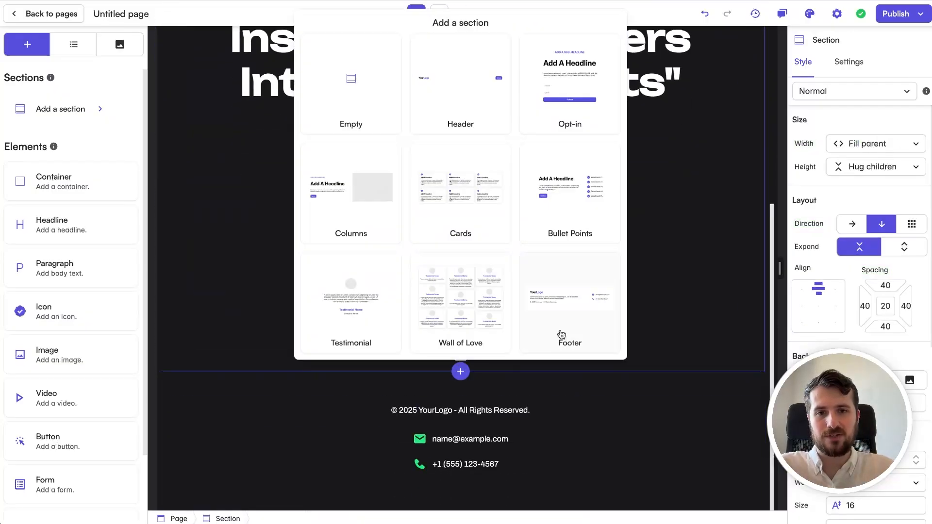
click(335, 262)
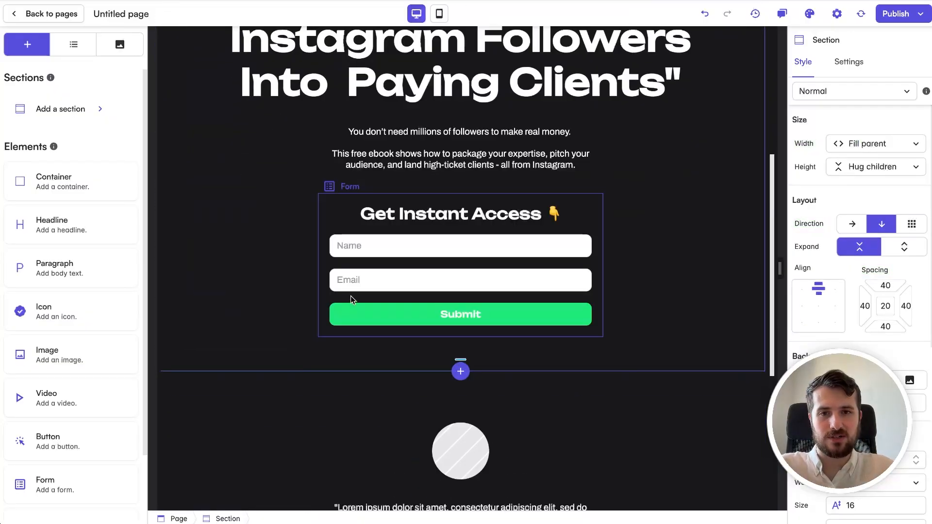
scroll(652, 221, down, 6)
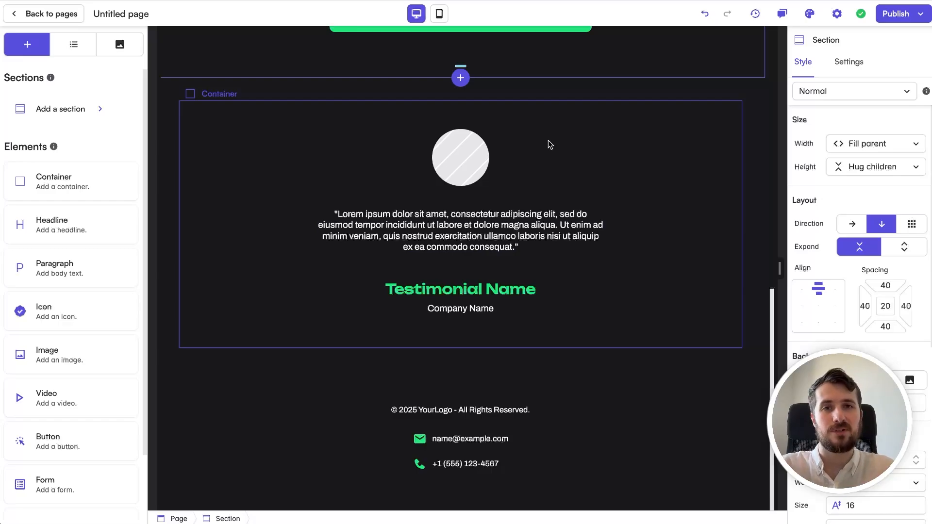
Step: Replace the round placeholder image with the man's portrait photo
click(472, 173)
click(849, 62)
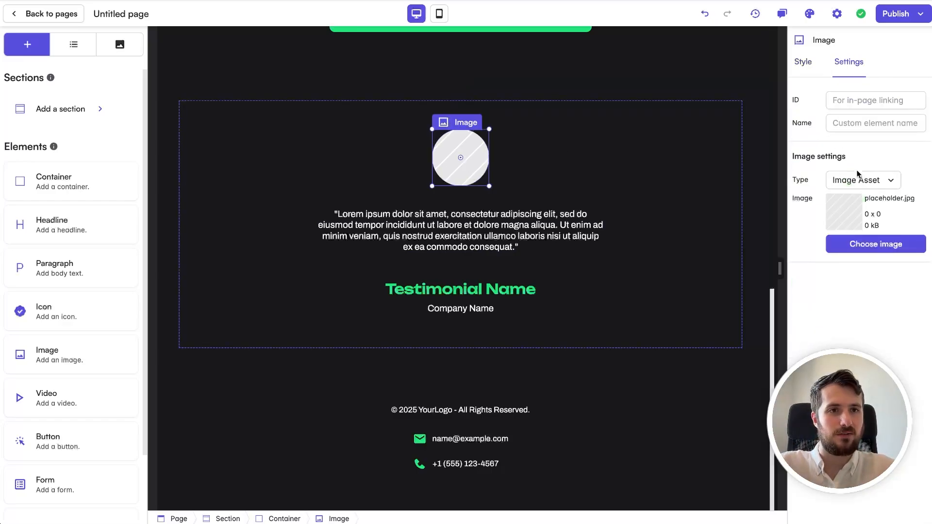
click(864, 245)
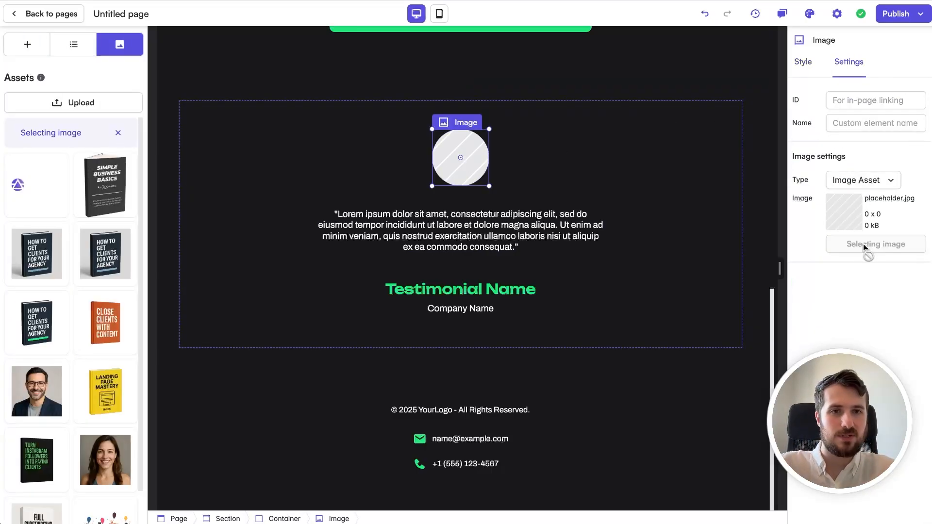
click(54, 393)
click(547, 160)
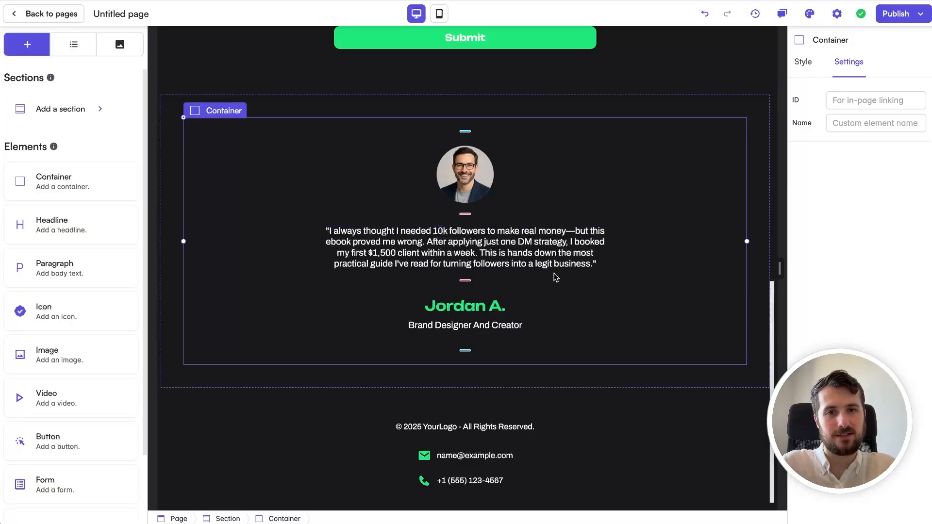
scroll(585, 335, up, 10)
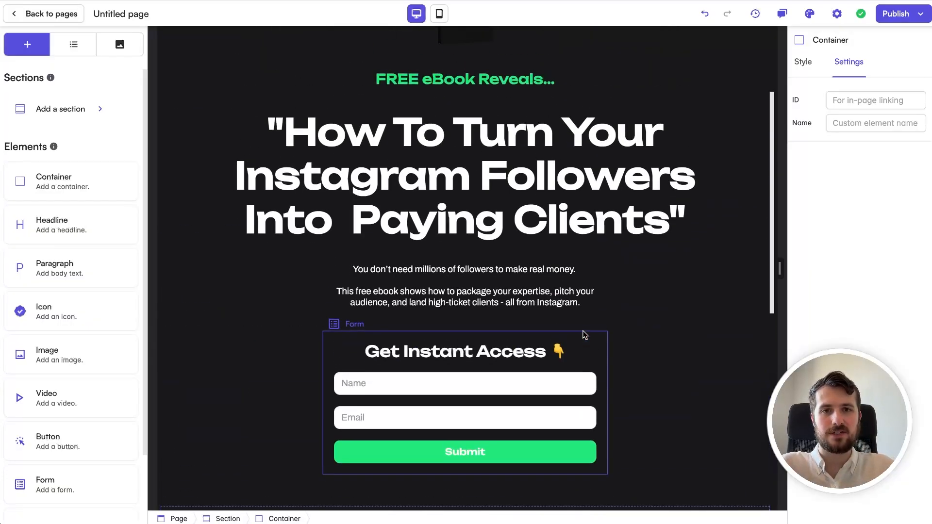
scroll(585, 335, down, 10)
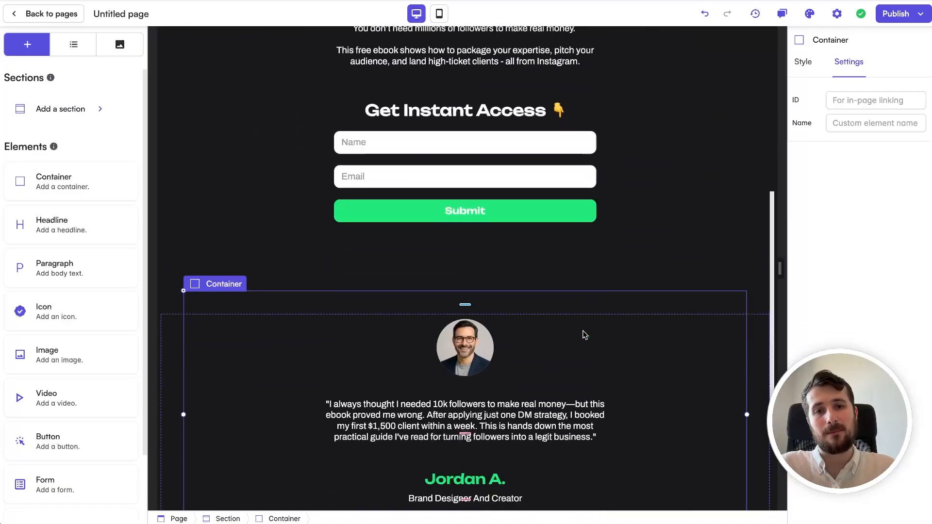
Step: Add a headline-with-bullet-points section titled 'What You'll Get:'
click(580, 356)
click(467, 371)
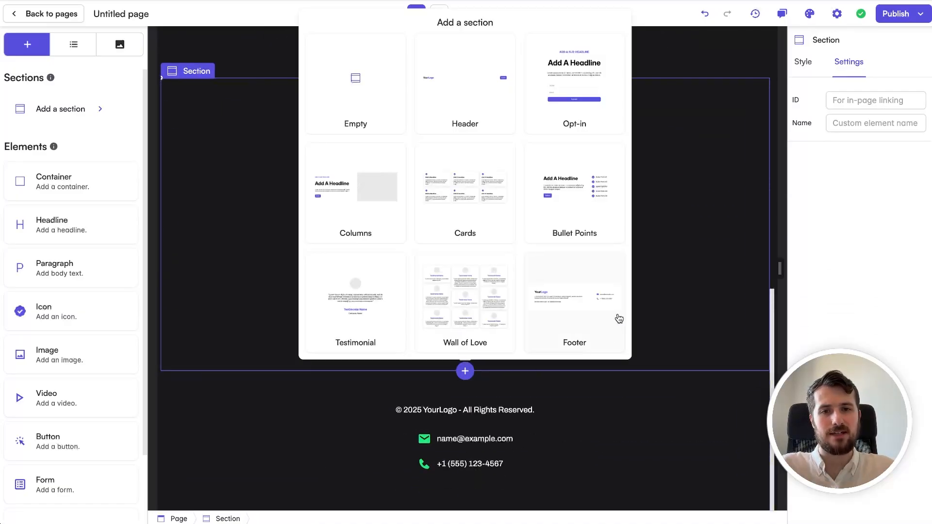
click(575, 196)
scroll(656, 226, down, 4)
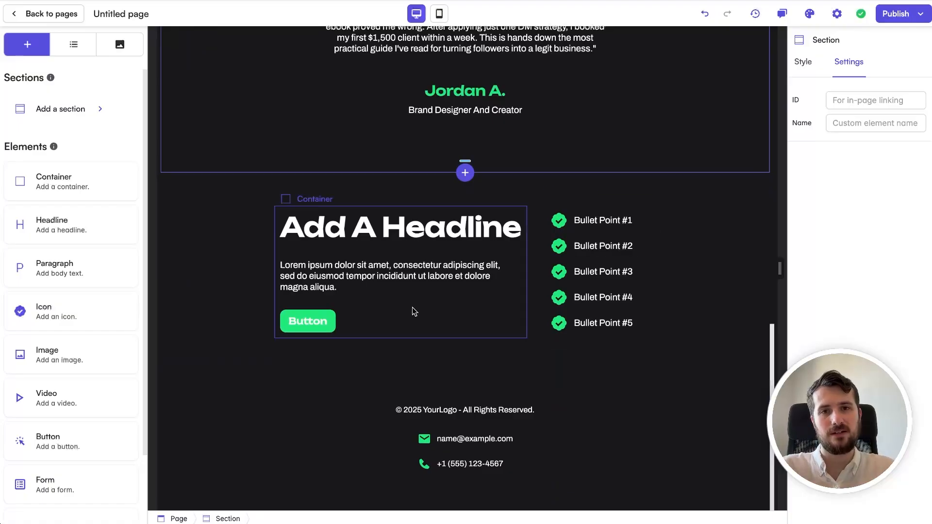
click(382, 229)
double_click(382, 228)
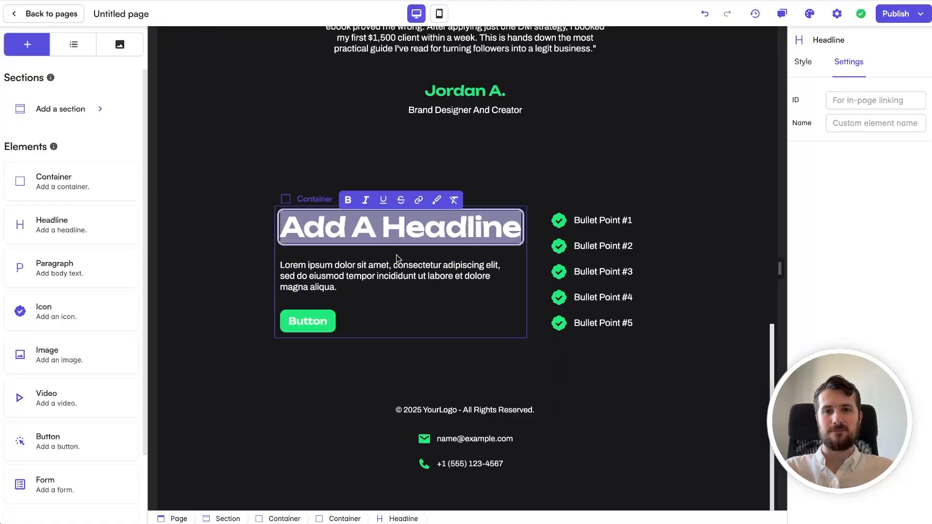
text(What You'll Get:)
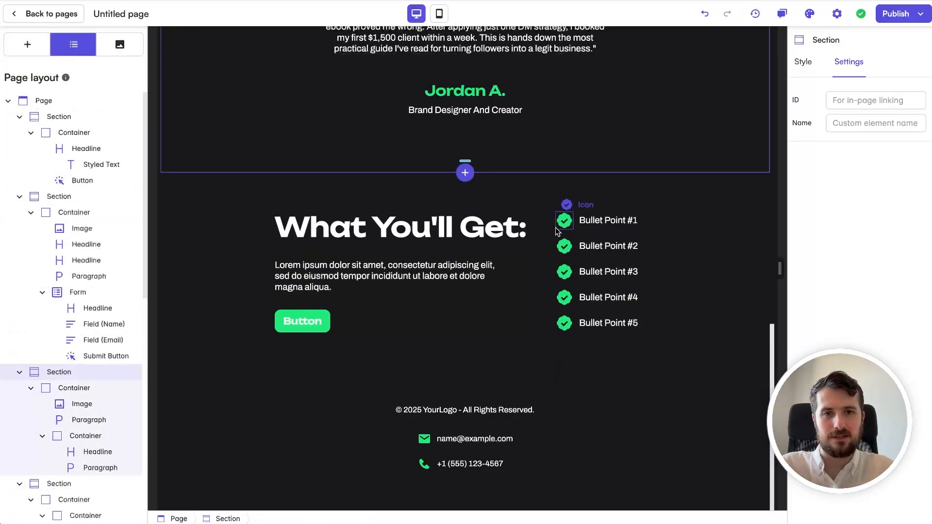
Step: Move the bullets under the headline and delete the placeholder paragraph and button
click(543, 235)
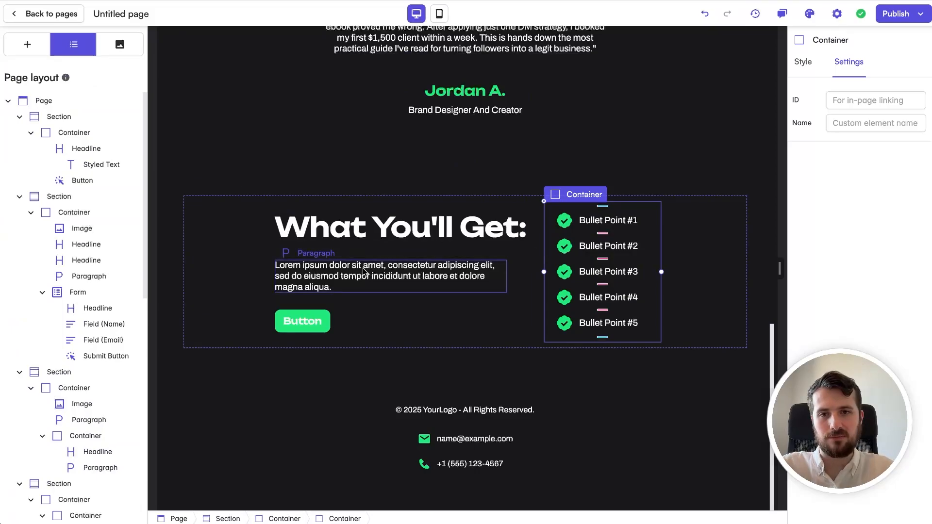
scroll(115, 322, down, 8)
scroll(97, 218, up, 2)
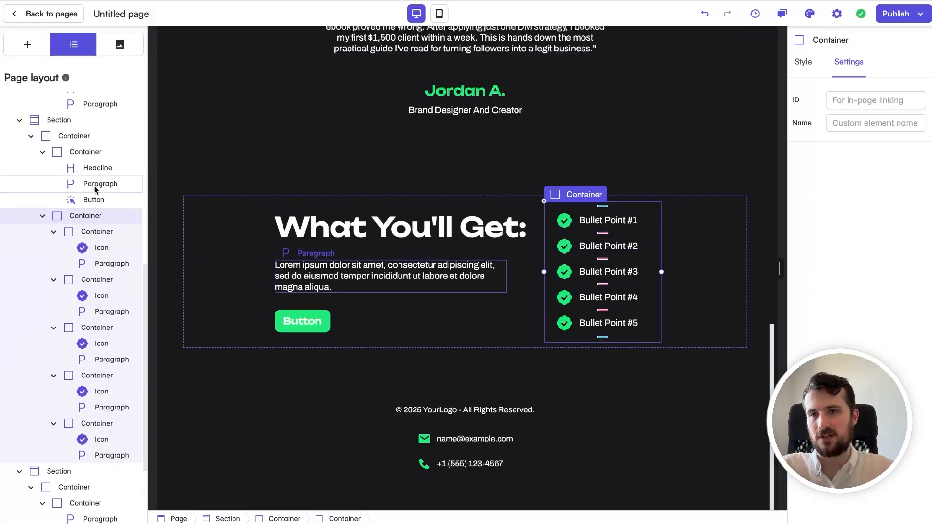
mouse_move(80, 216)
mouse_down()
mouse_move(88, 168)
mouse_move(92, 207)
mouse_up()
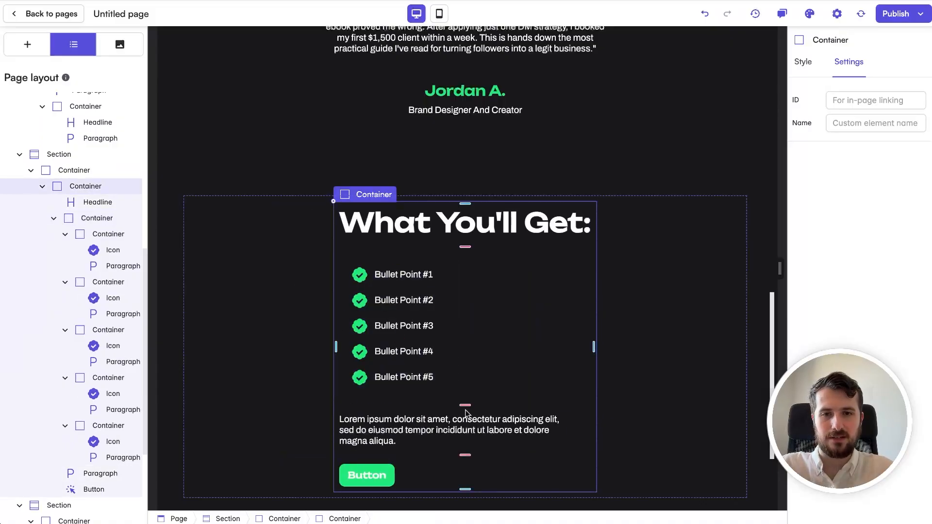
click(437, 427)
key(Delete)
click(379, 428)
key(Delete)
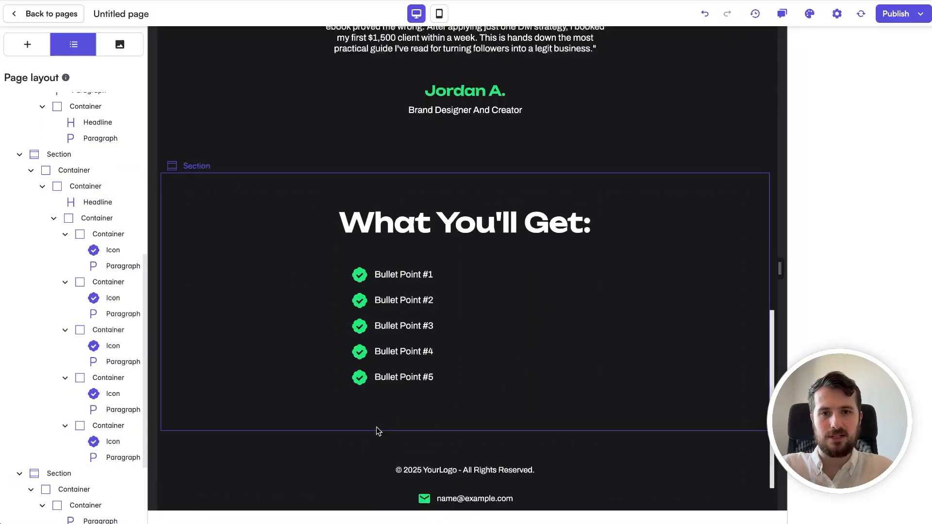
Step: Centre-align the bullets and move the section between the signup form and testimonial
click(562, 301)
click(814, 65)
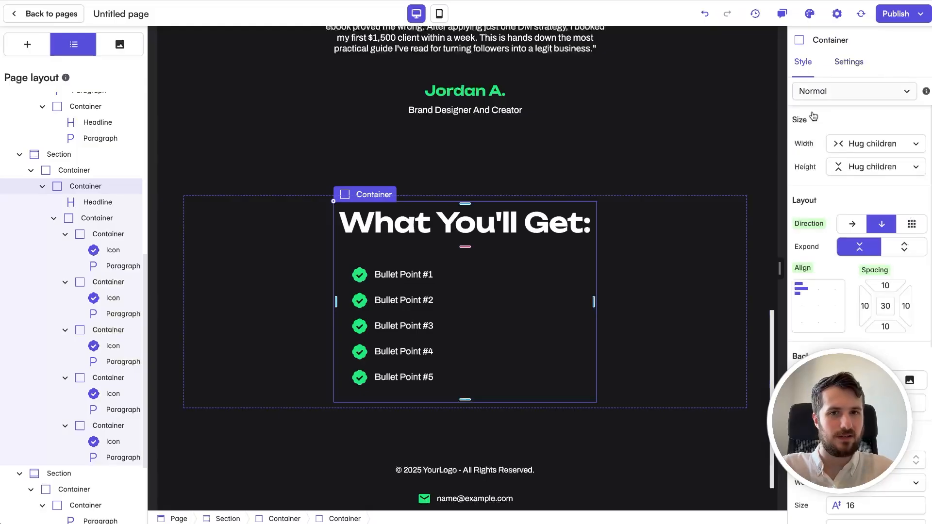
click(820, 292)
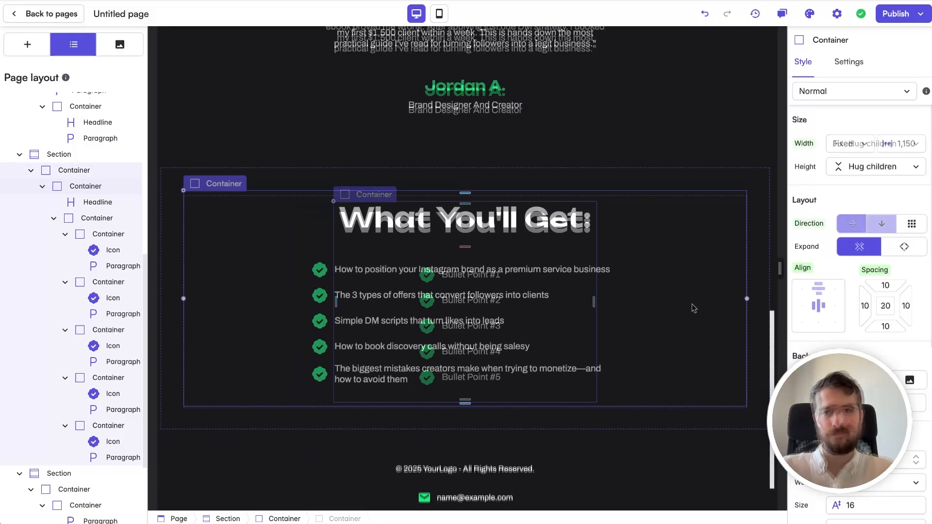
scroll(718, 231, up, 3)
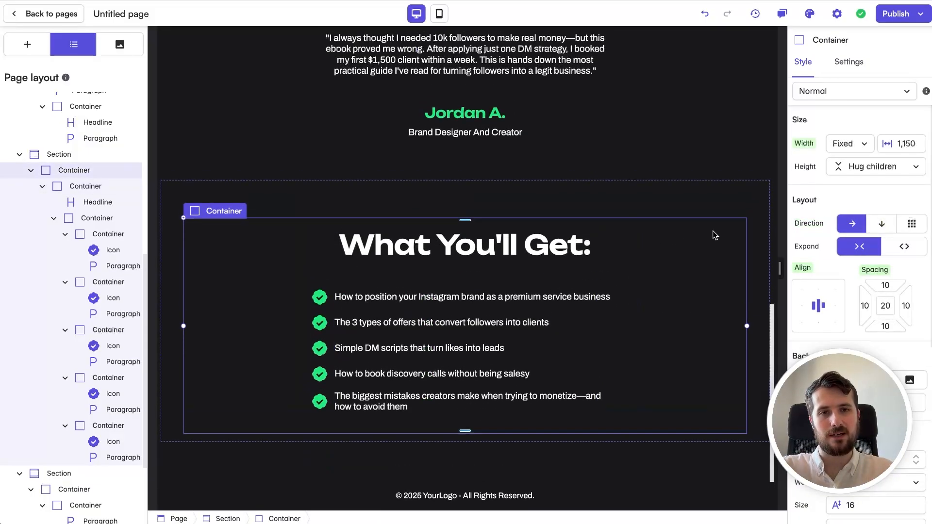
drag(563, 283, 599, 248)
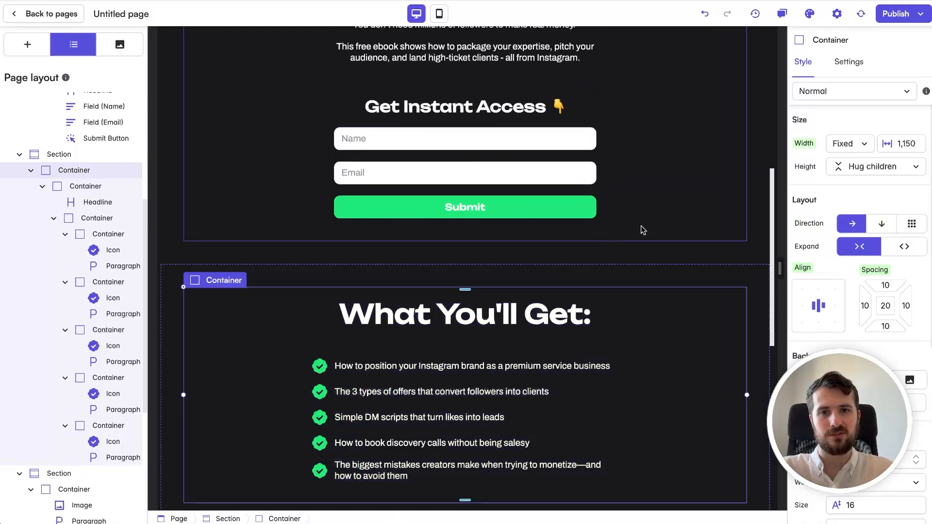
Step: Shrink the headline from 46 to 35 and reword it to 'Inside, You'll Get:'
click(490, 370)
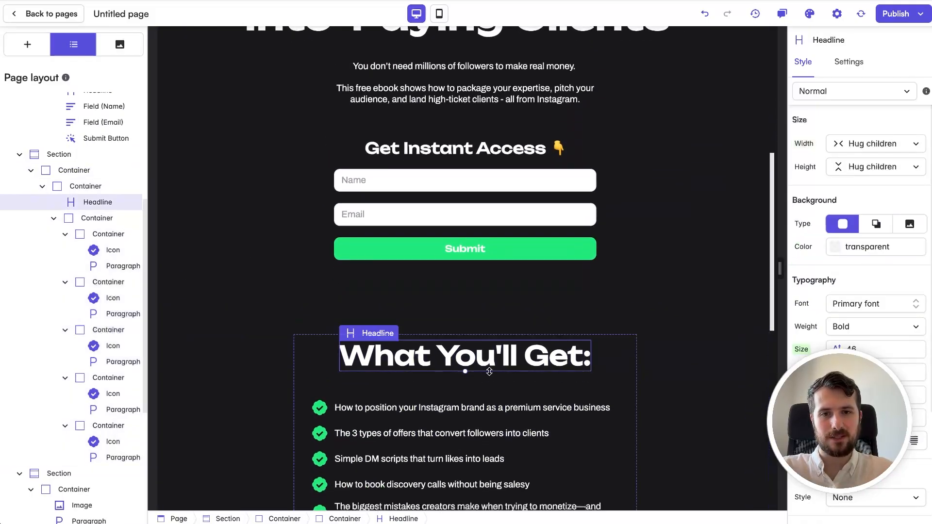
drag(490, 371, 487, 366)
double_click(497, 352)
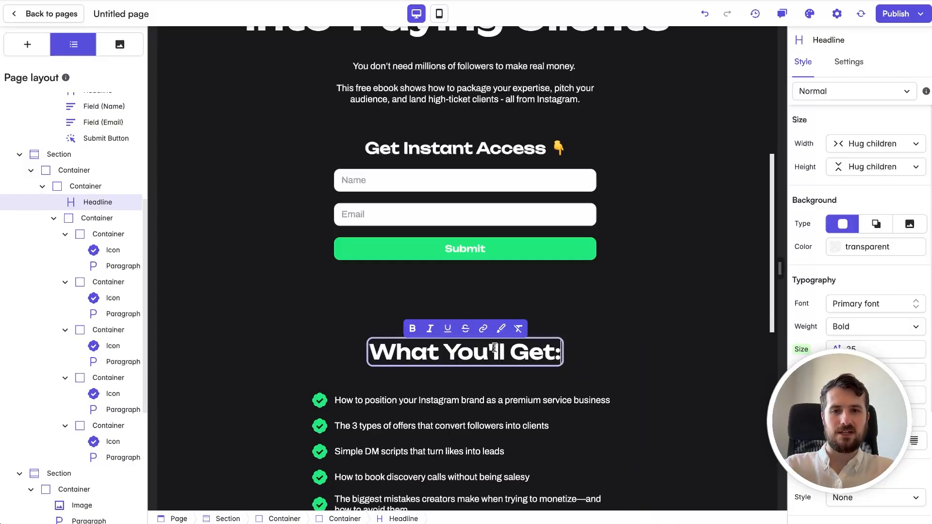
key(Home)
text(Inside,)
double_click(445, 352)
key(BackSpace)
click(637, 359)
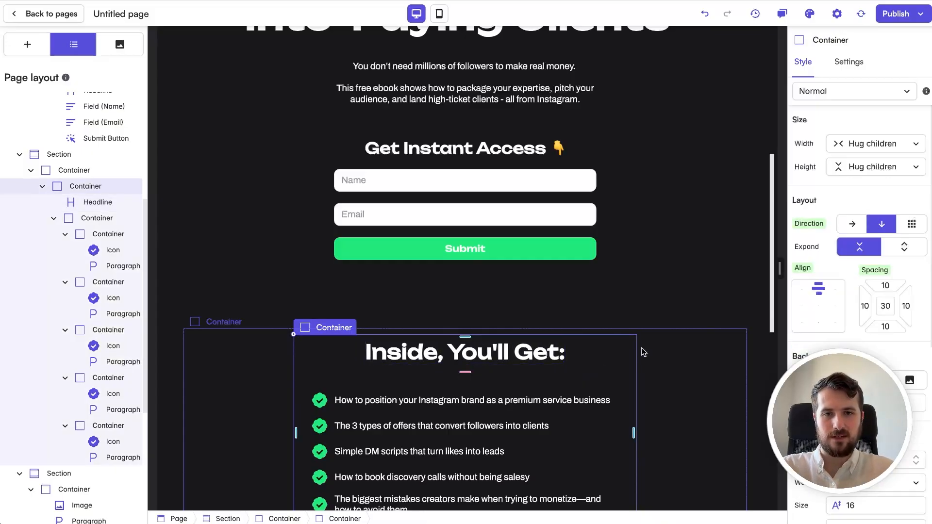
scroll(637, 359, down, 10)
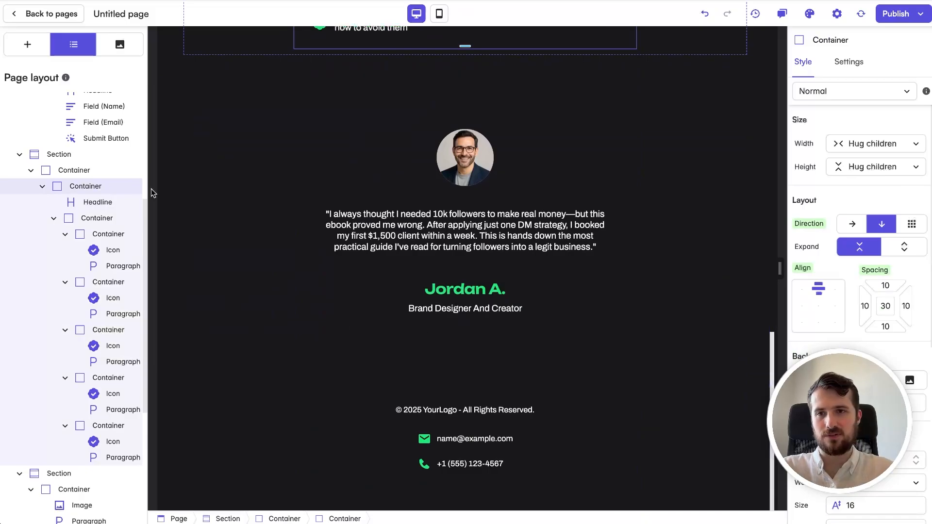
Step: Add a button under the testimonial's name and title labelled 'Claim My Free Copy'
click(27, 44)
drag(48, 437, 472, 345)
click(471, 387)
click(461, 371)
click(849, 62)
double_click(859, 179)
text(Claim My Free Copy)
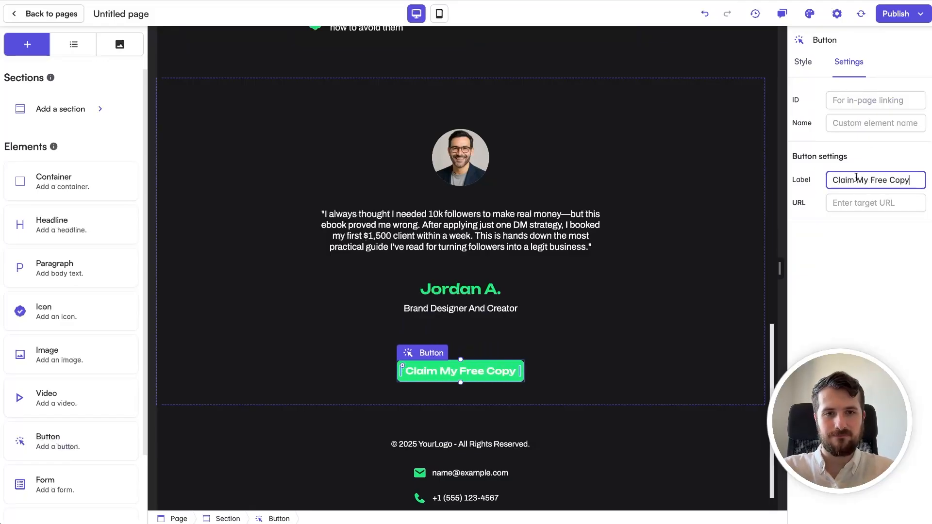
click(673, 302)
click(498, 364)
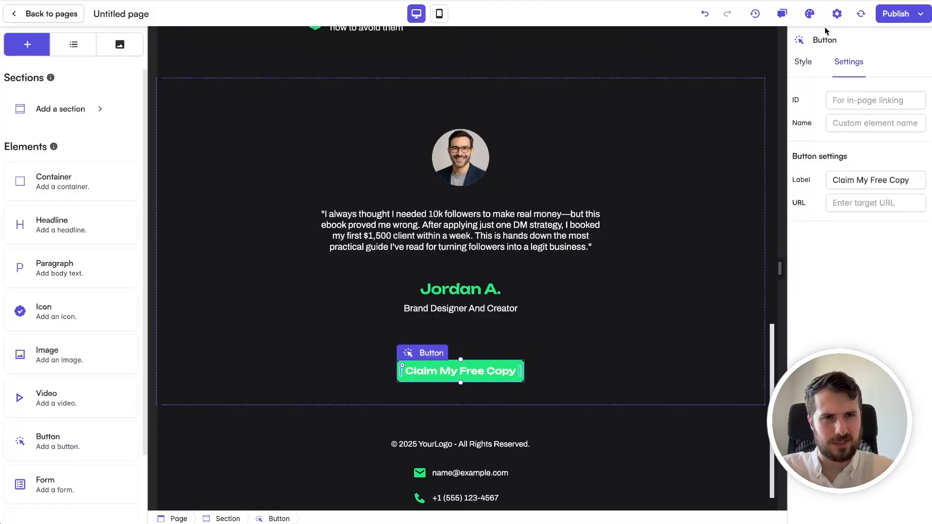
Step: Browse the theme colour choices for the testimonial button's background
click(803, 62)
scroll(859, 194, down, 5)
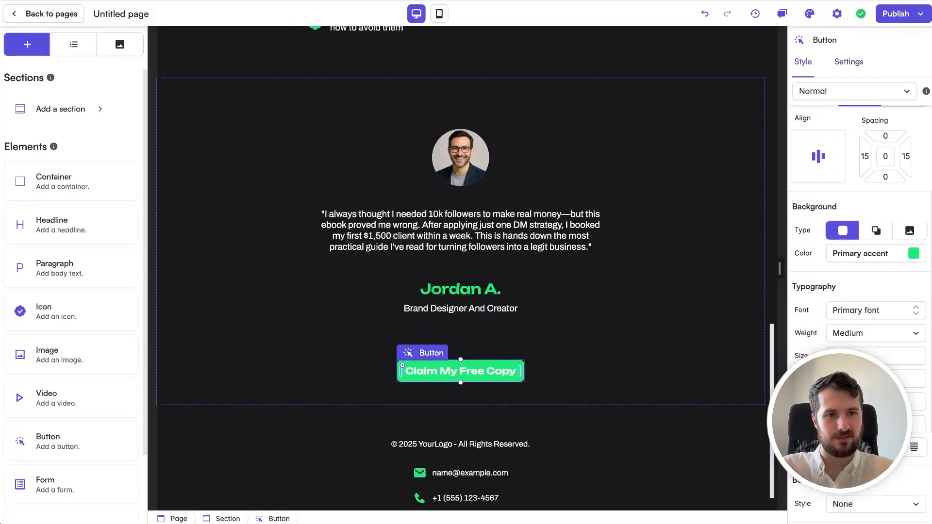
click(869, 253)
click(807, 199)
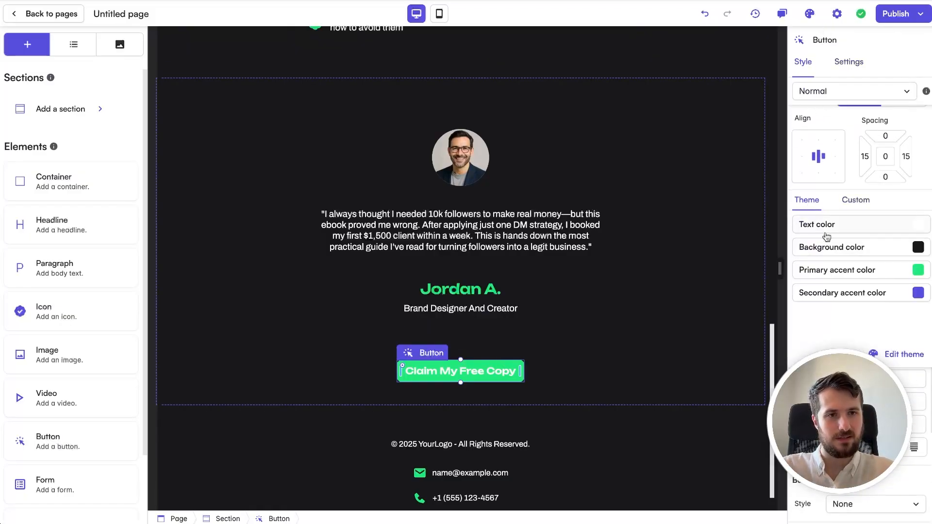
click(633, 333)
click(623, 383)
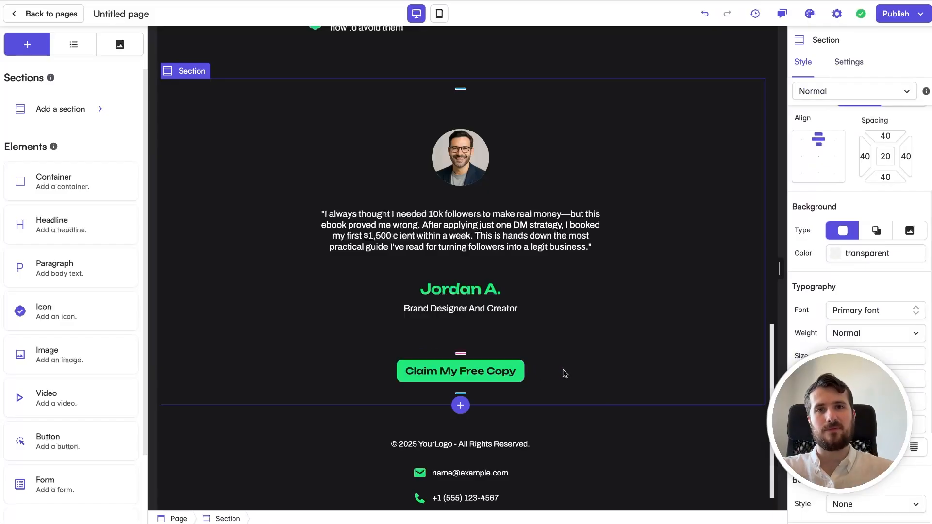
scroll(565, 374, up, 15)
scroll(402, 383, down, 5)
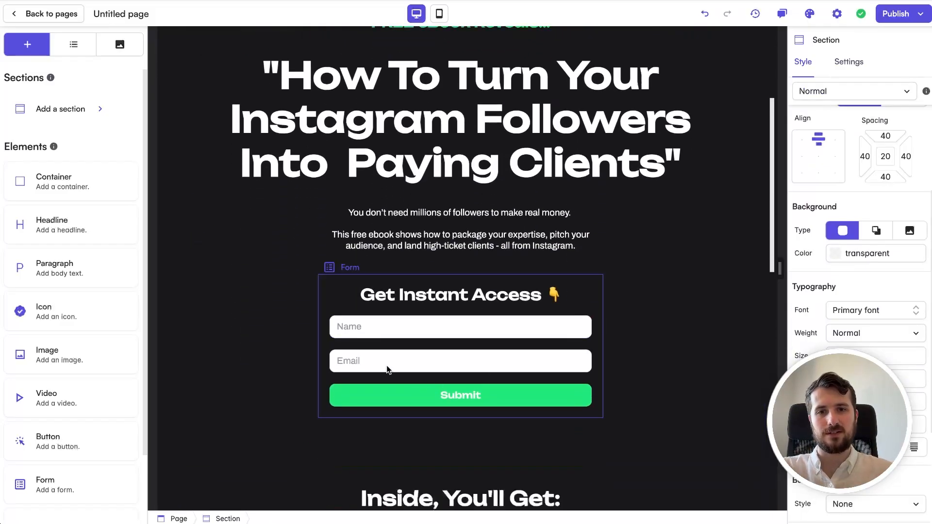
Step: Relabel the form's Submit button 'Claim My Free Copy' with text in the theme Background colour
click(487, 400)
click(850, 62)
double_click(855, 180)
text(Claim My Free Copy)
click(804, 62)
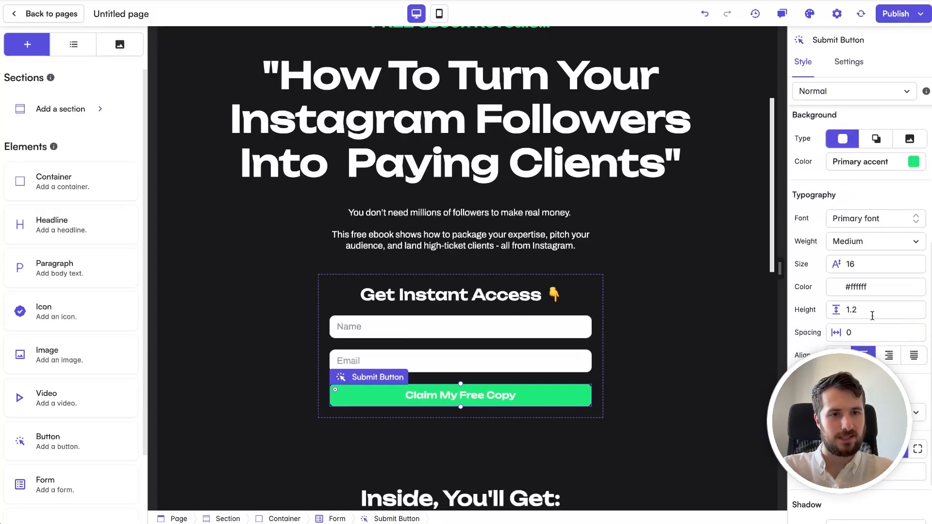
click(843, 291)
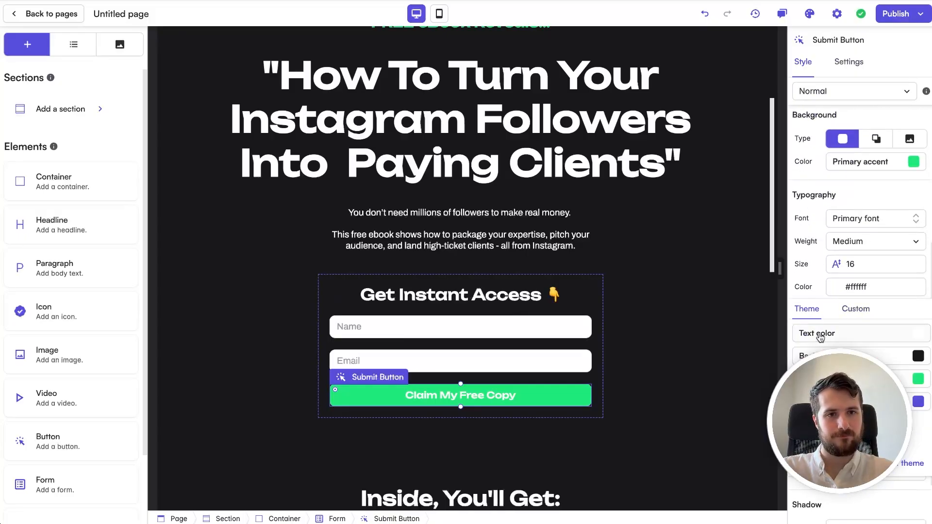
click(822, 356)
click(677, 357)
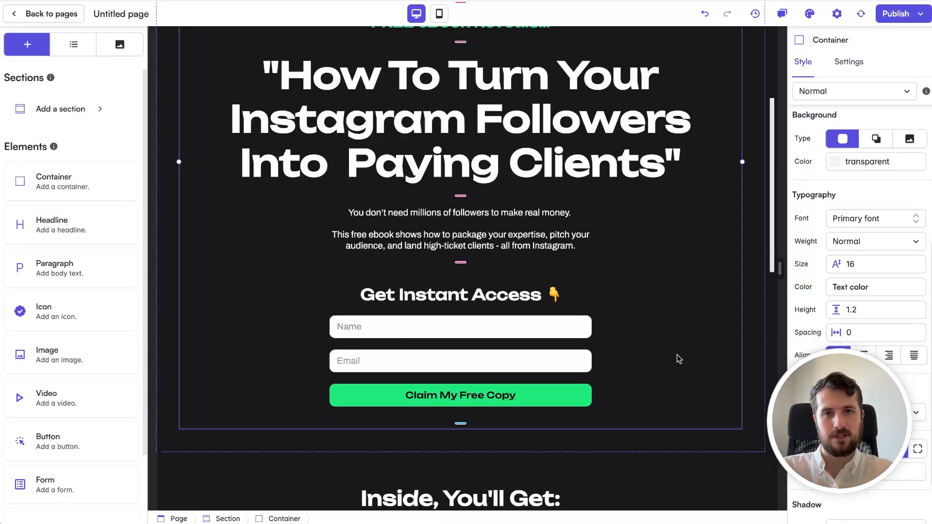
scroll(677, 358, up, 4)
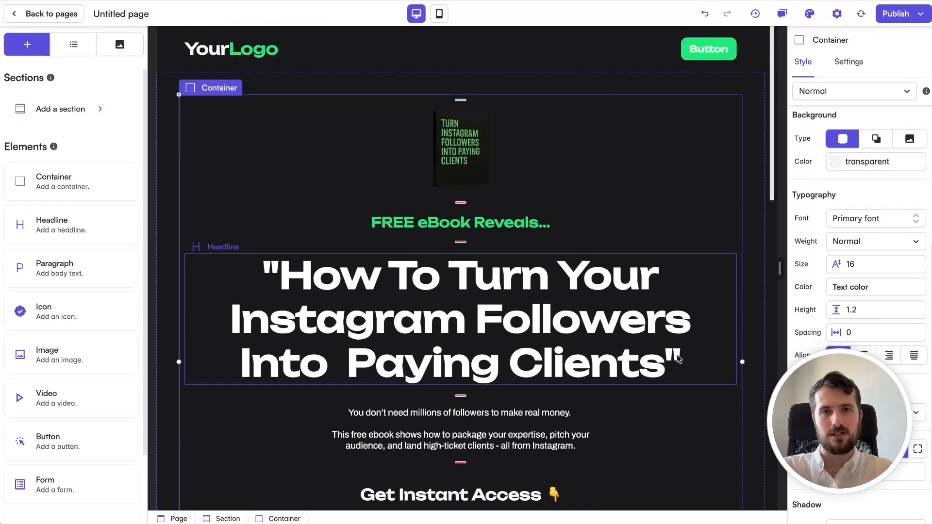
Step: Delete the header button and collapse the header row so YourLogo sits centred
click(702, 47)
key(Delete)
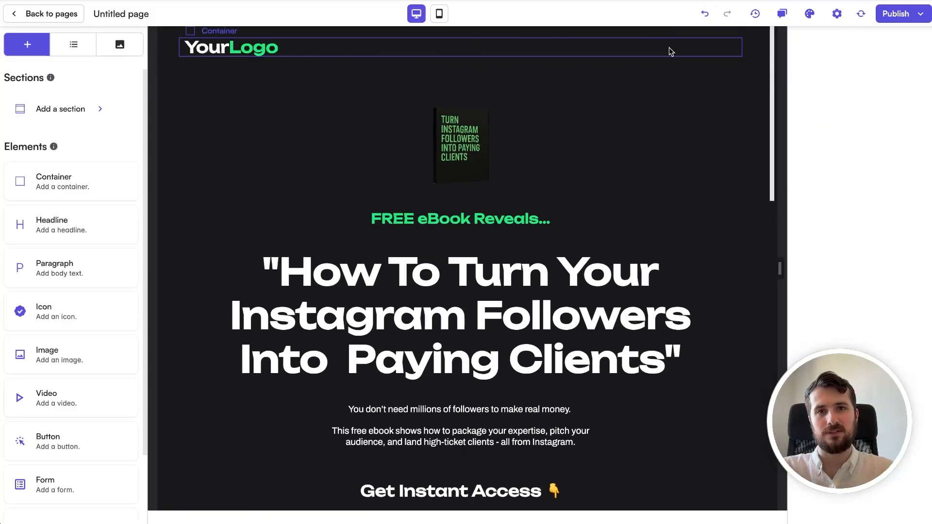
click(656, 51)
click(859, 246)
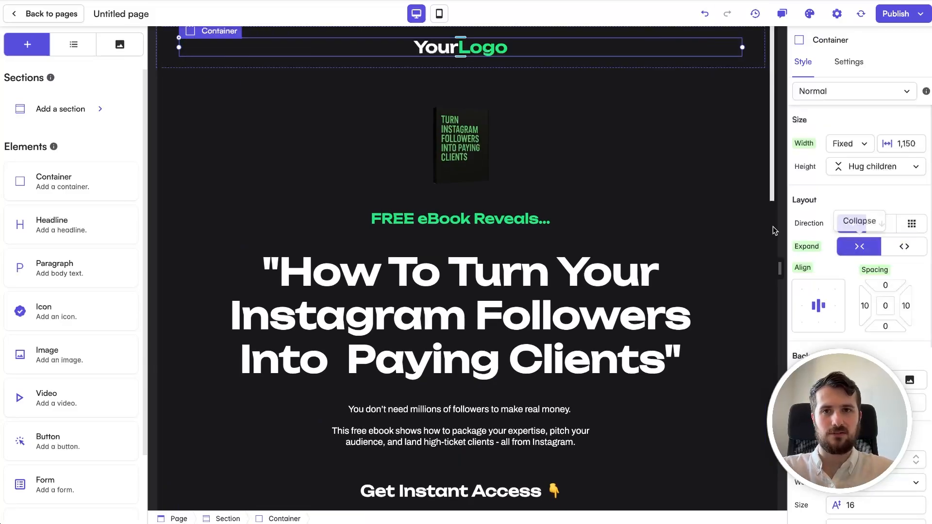
Step: Look over the hero section, then publish the landing page
click(670, 134)
click(762, 127)
scroll(755, 104, down, 10)
scroll(755, 104, down, 5)
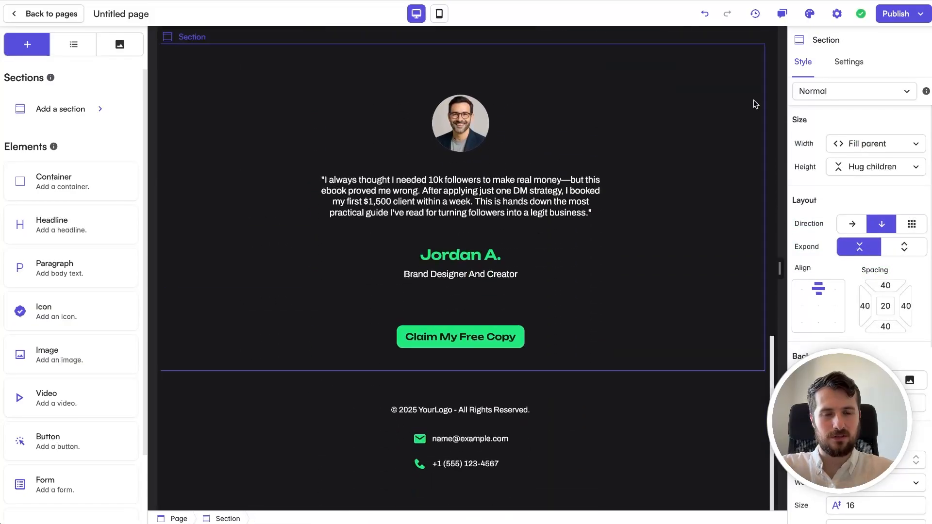
scroll(755, 104, up, 15)
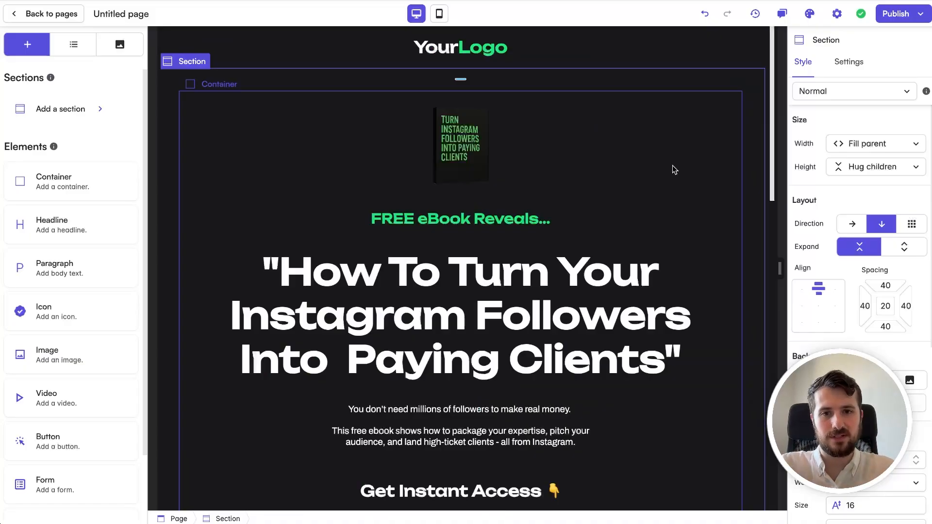
click(896, 13)
click(898, 123)
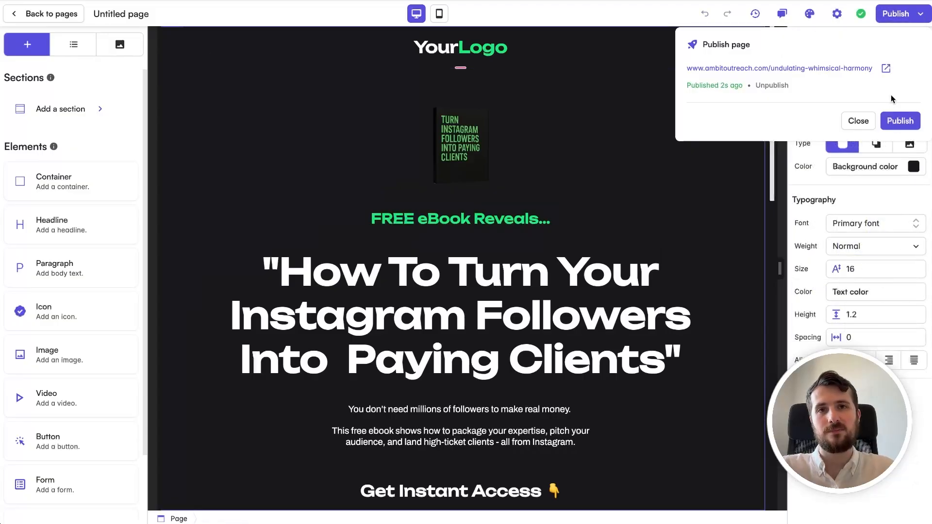
click(886, 68)
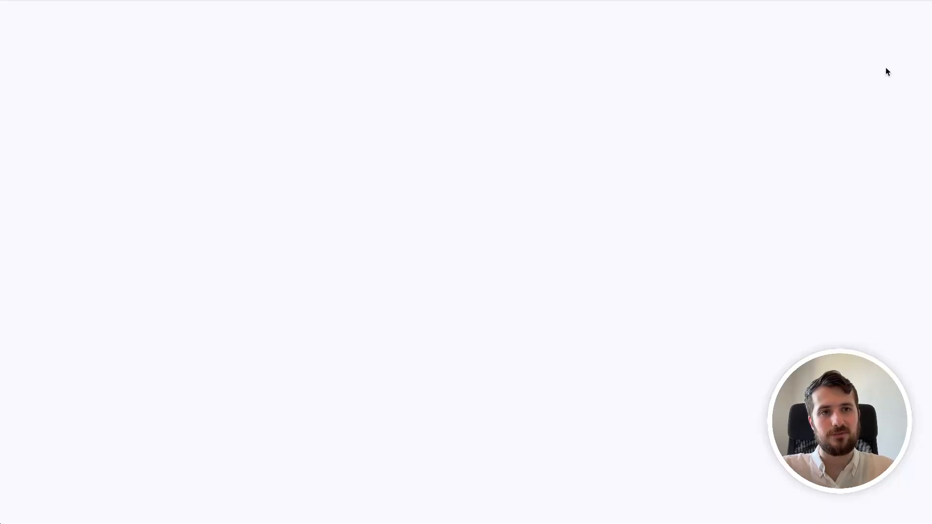
scroll(724, 126, down, 15)
scroll(724, 125, up, 20)
scroll(722, 122, down, 1)
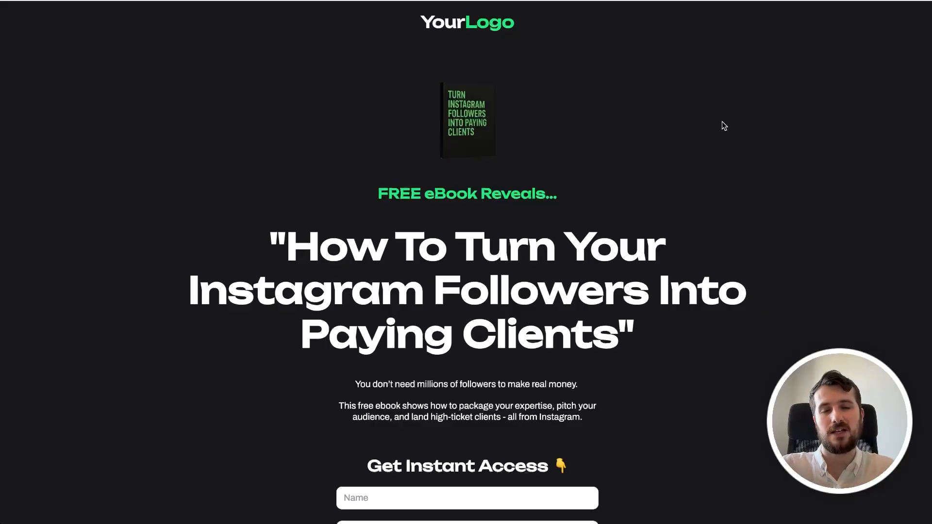
scroll(627, 217, down, 5)
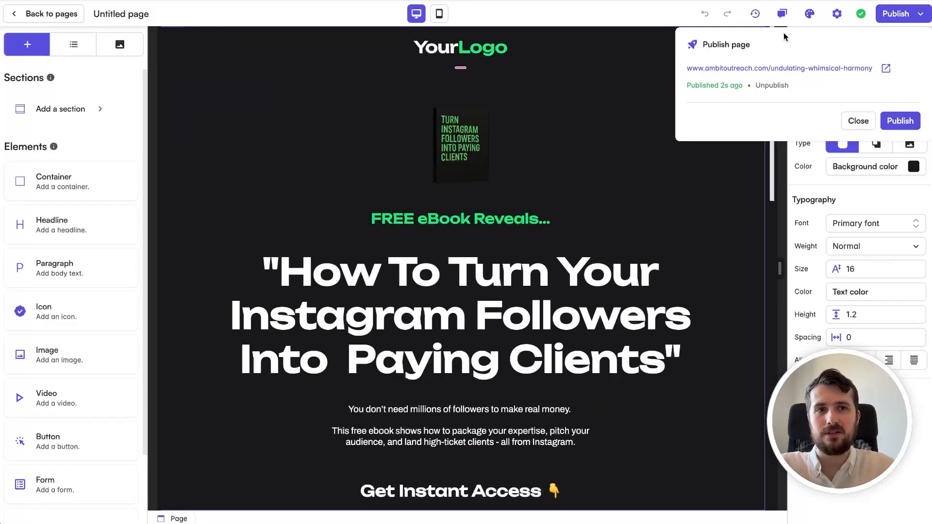
Step: Close the publish popup and add a new email template under Campaigns > Email templates
click(852, 120)
click(60, 15)
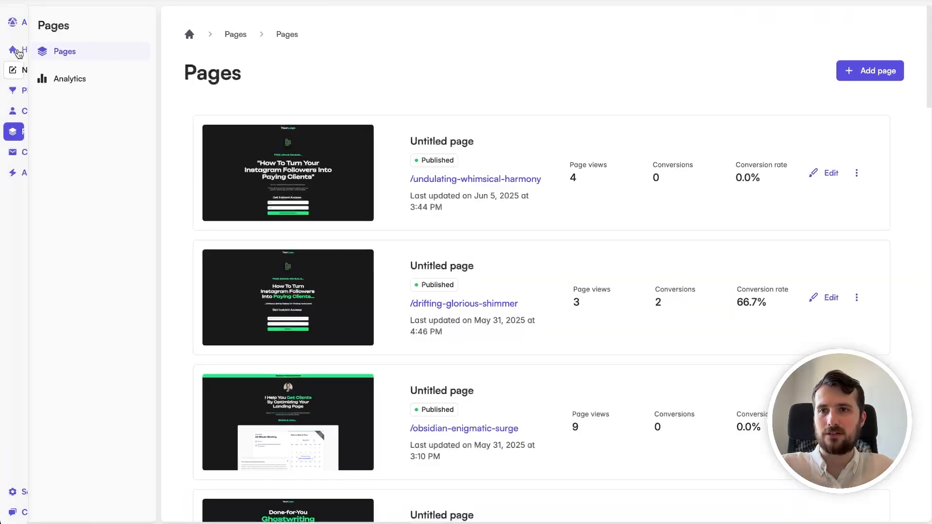
mouse_move(36, 134)
click(42, 152)
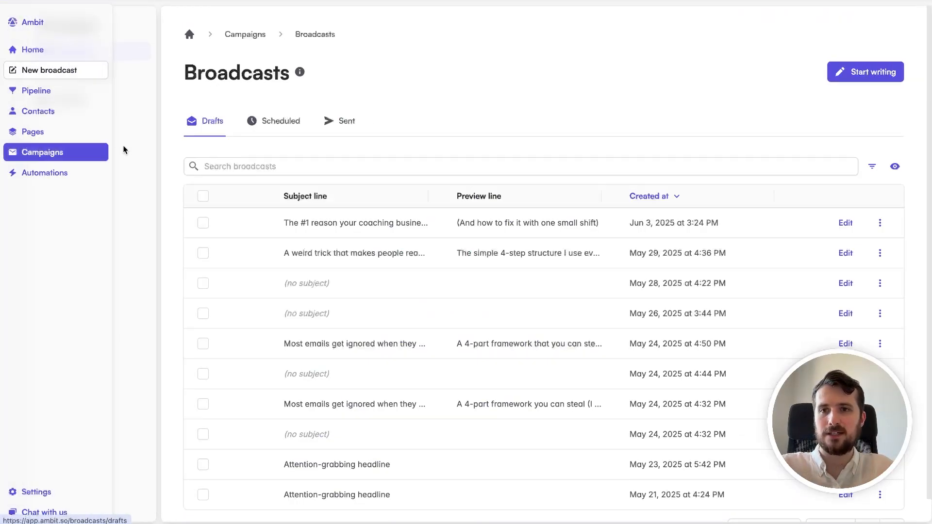
click(75, 77)
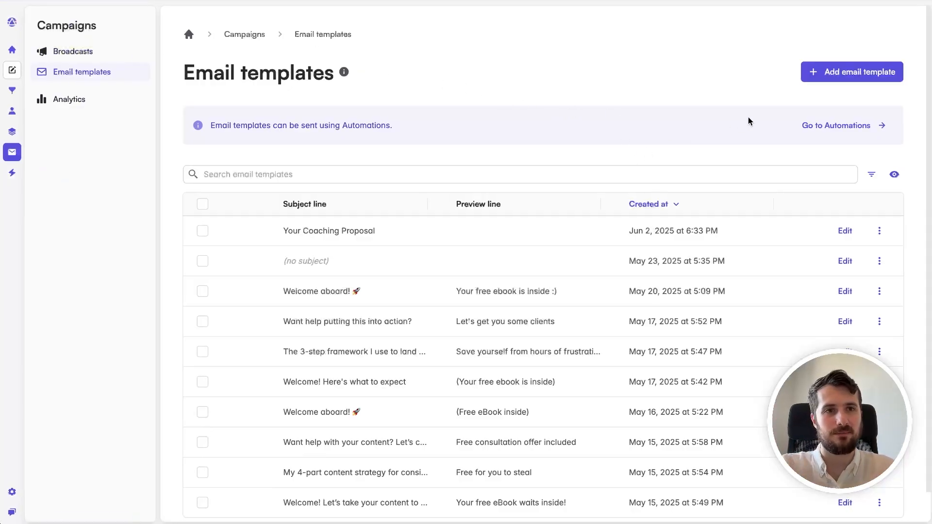
click(874, 72)
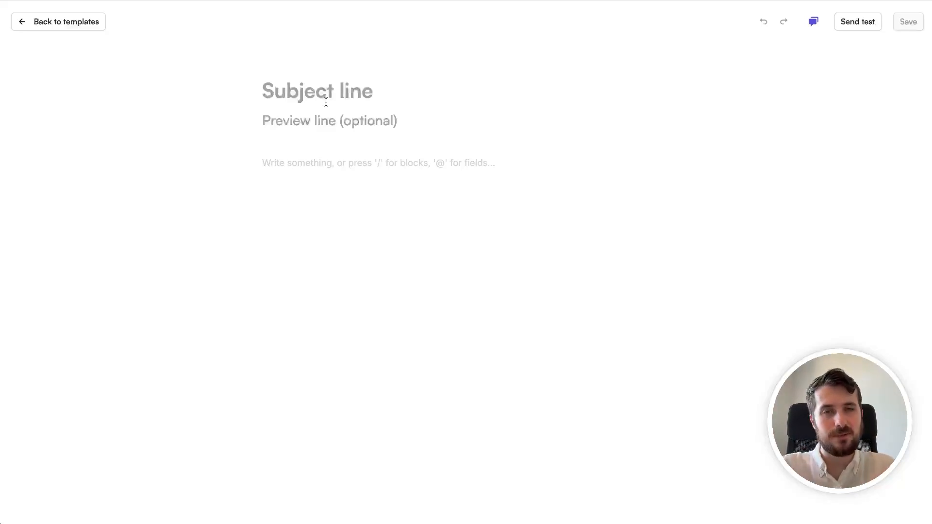
Step: Set the subject to 'Welcome aboard!' and the preview line to 'Your free eBook waits inside...'
click(326, 102)
text(Welc)
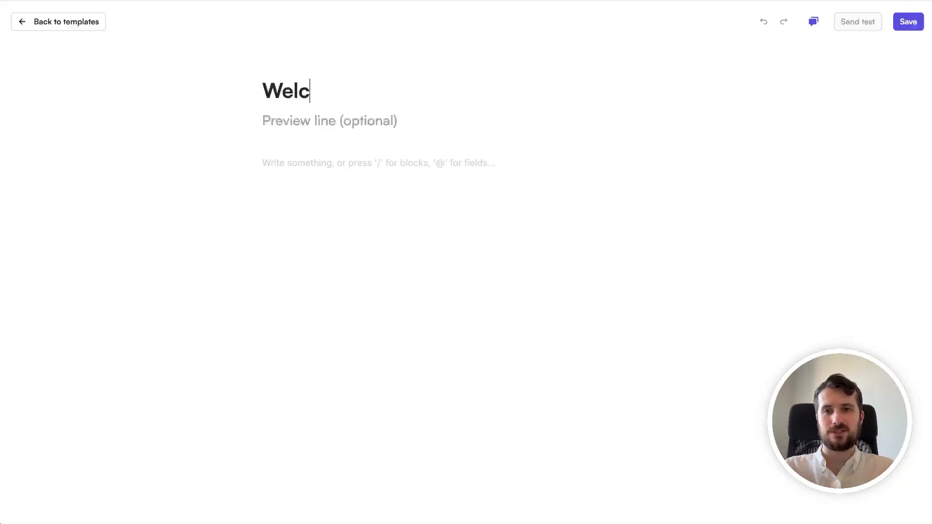
text(ome aboard!)
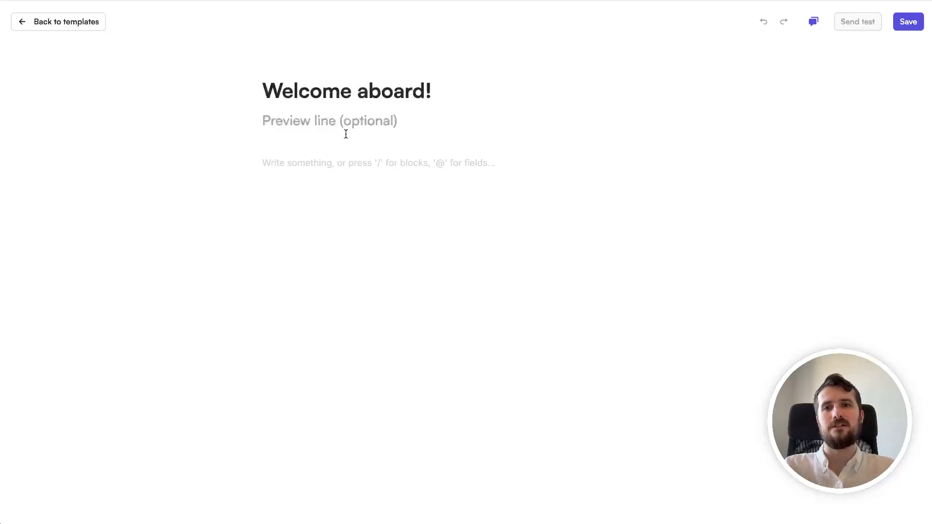
text(Your free eBoo)
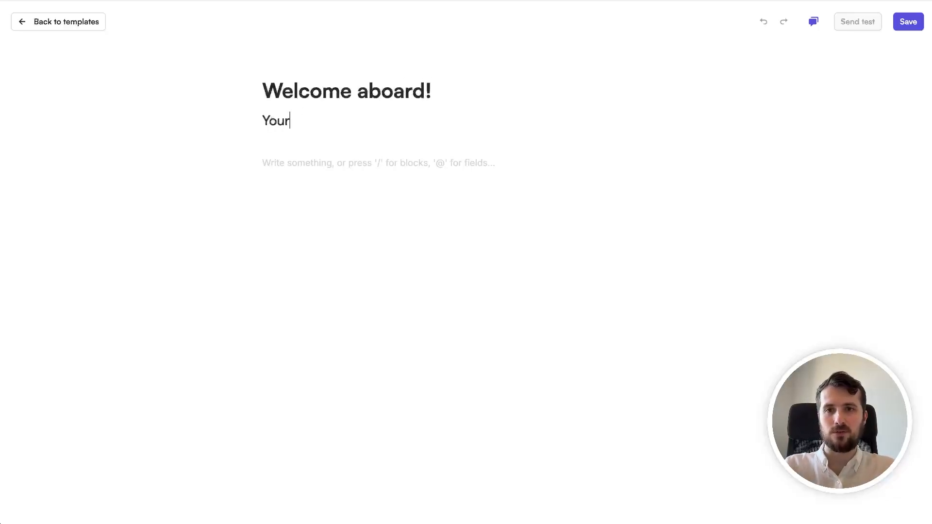
text(k is inside)
key(alt+shift+Left)
key(alt+shift+Left)
text(waits inside...)
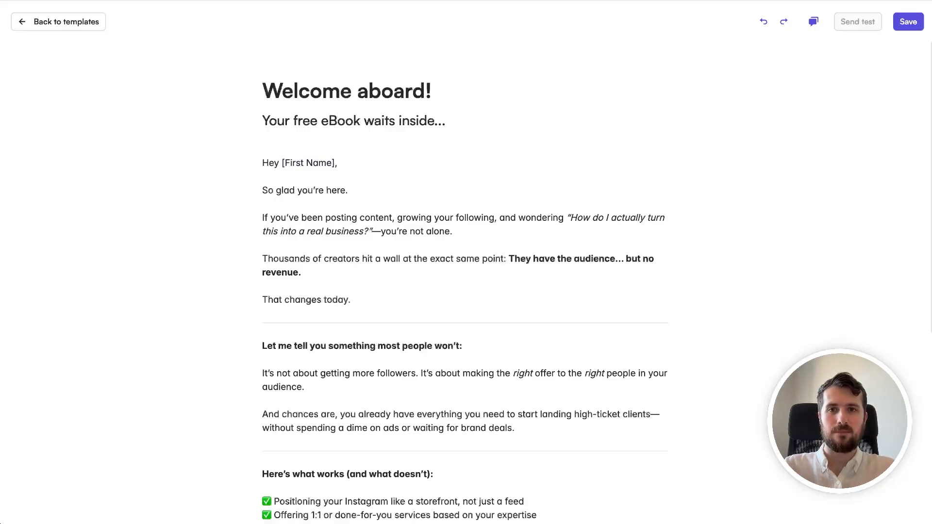
Step: Replace the [First Name] placeholder with the contact's Name field mention
drag(333, 163, 283, 163)
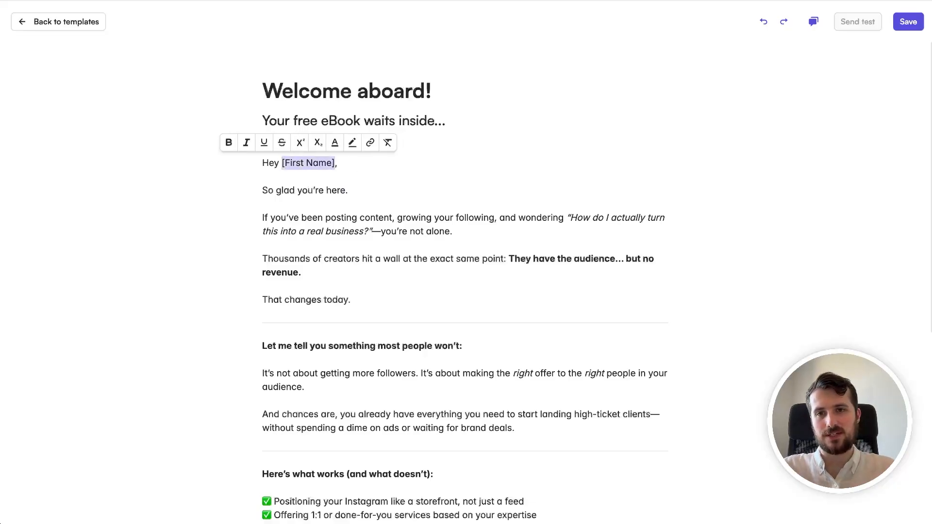
text(@,)
click(302, 185)
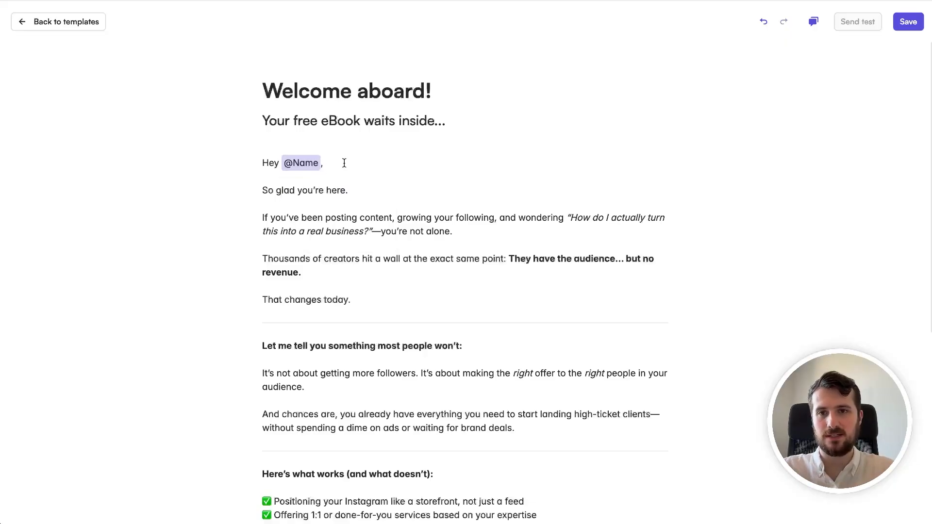
scroll(385, 190, down, 1)
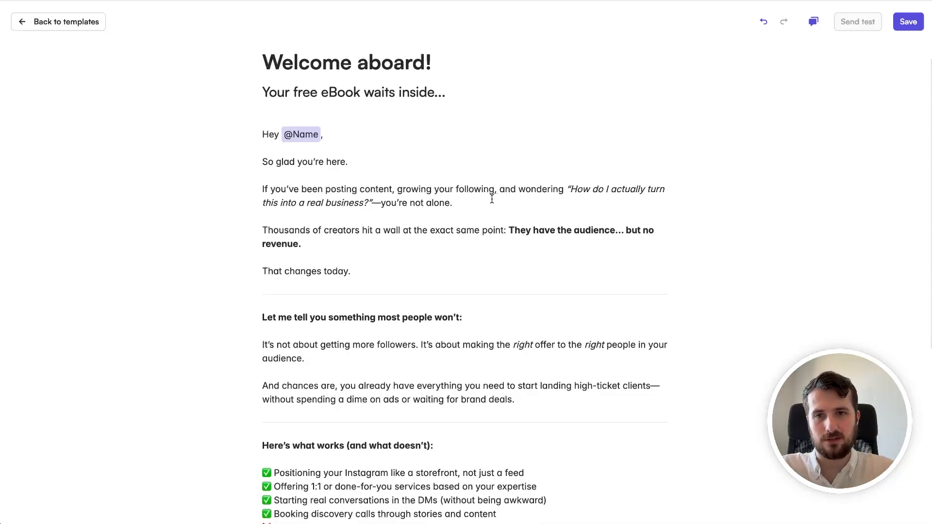
scroll(488, 200, down, 3)
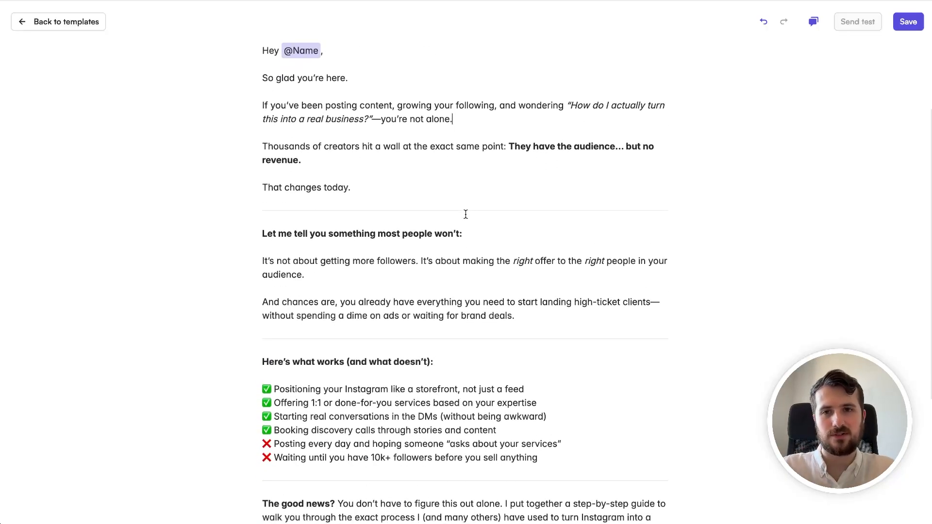
scroll(466, 214, up, 3)
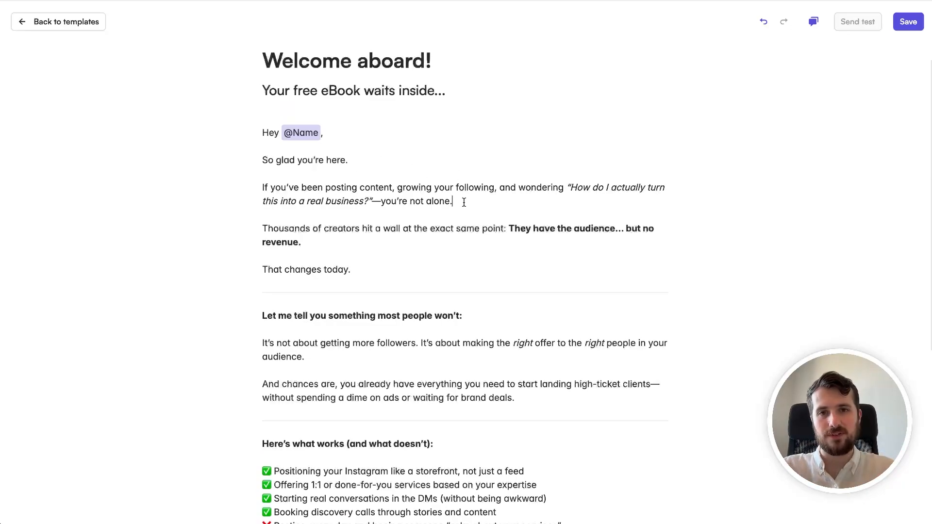
Step: Add the italic line '(Make sure to read to the end to claim your free eBook :))'
key(Return)
text((Make sure to r)
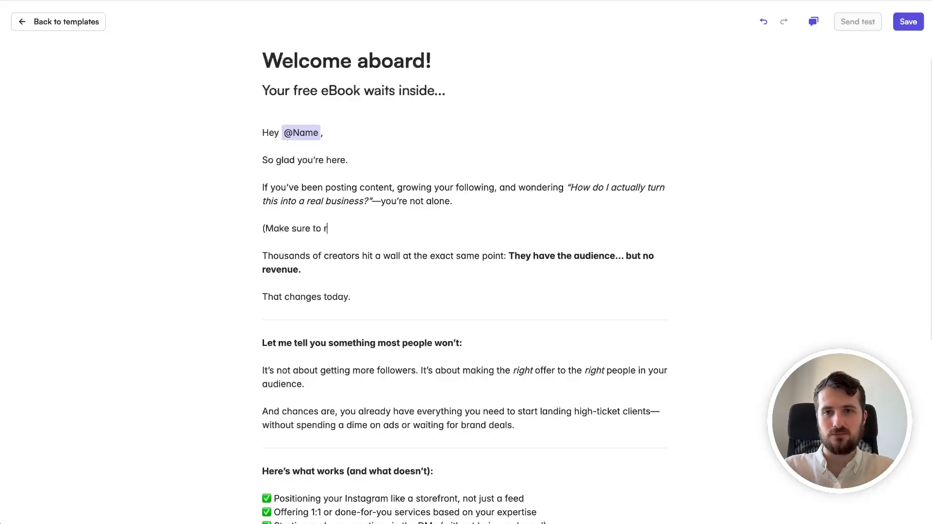
text(ead to the end to )
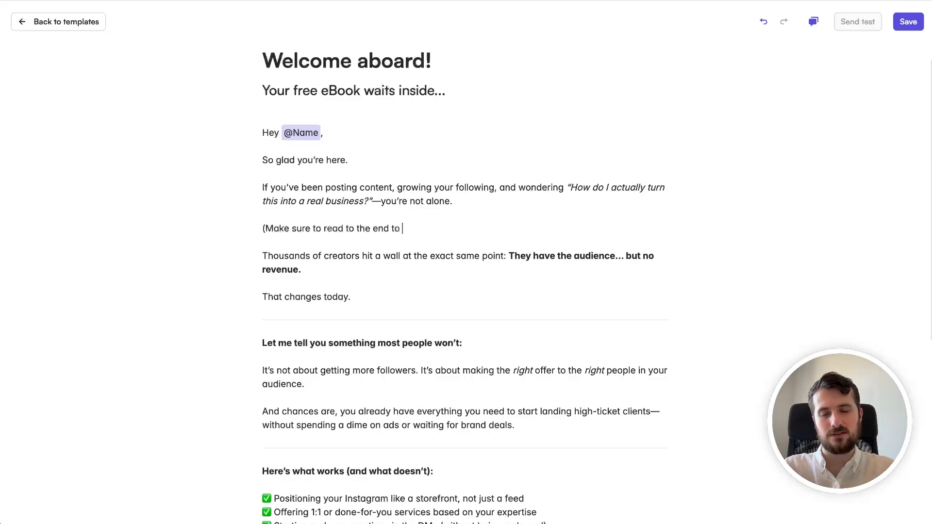
text(claim your free eBook )
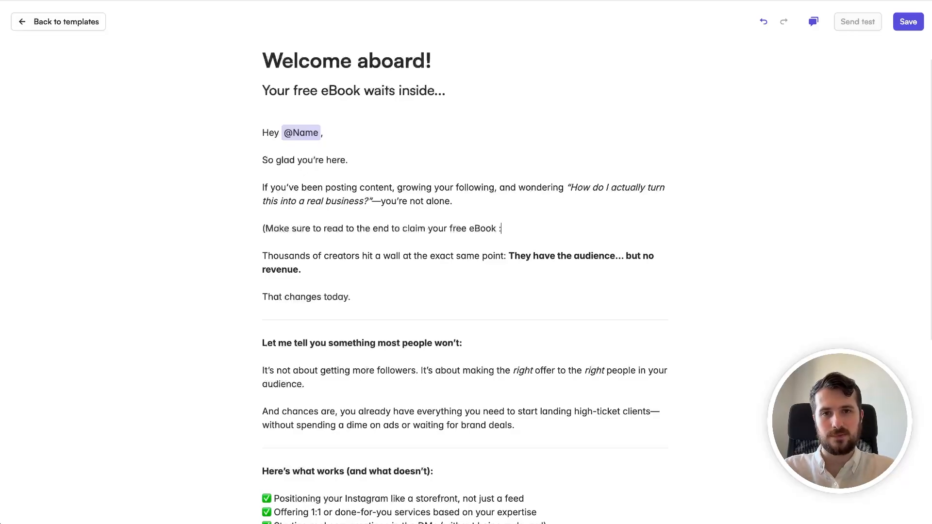
text(:))
key(shift+Home)
key(ctrl+i)
key(Right)
scroll(537, 222, down, 6)
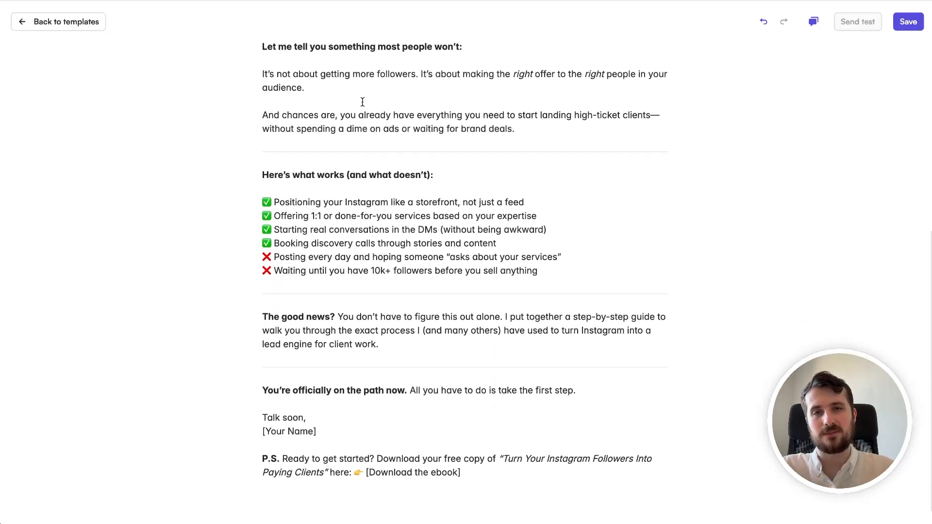
scroll(363, 103, down, 1)
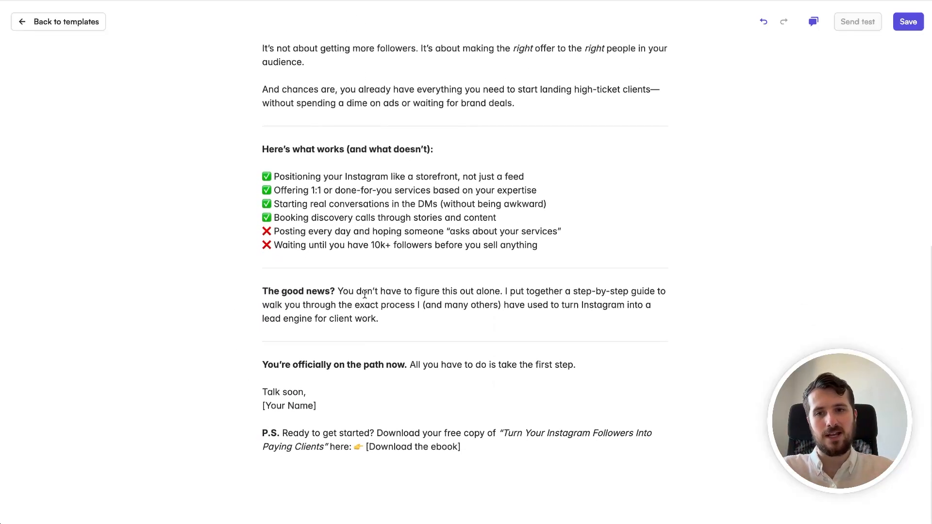
Step: Link the Download the ebook text, sign off with the sender's first name, and save the template
drag(483, 447, 364, 447)
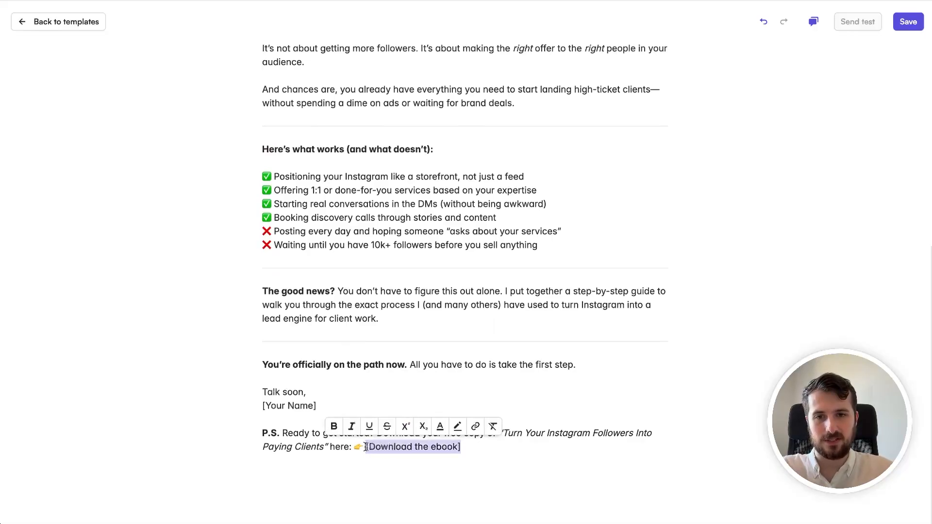
click(476, 427)
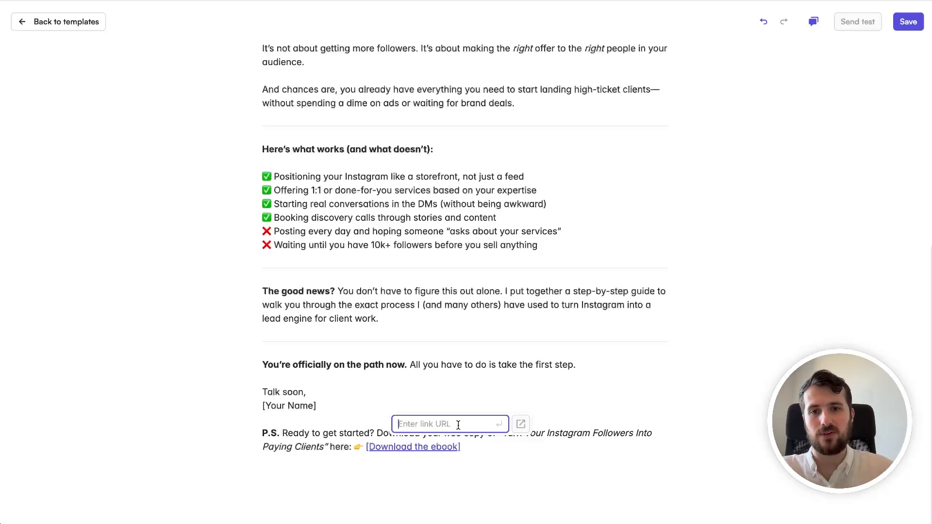
click(465, 404)
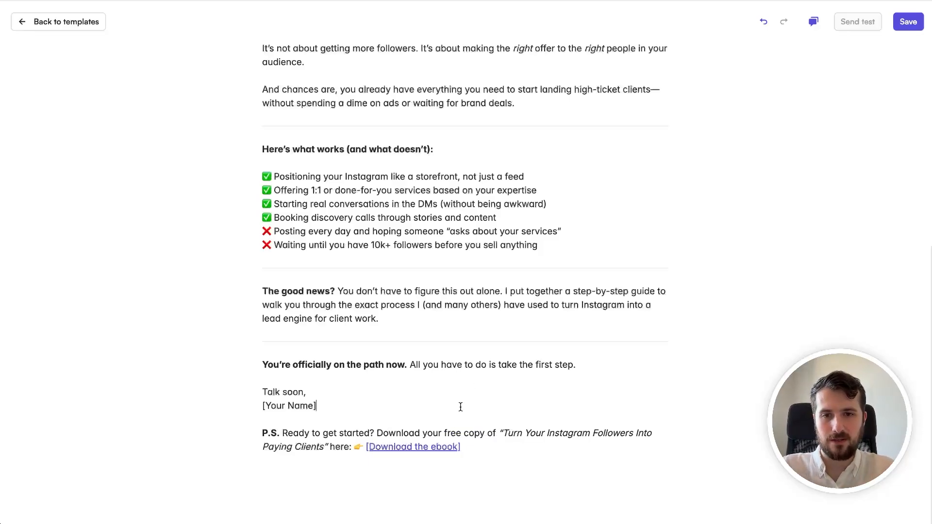
key(shift+Home)
text(Gabe)
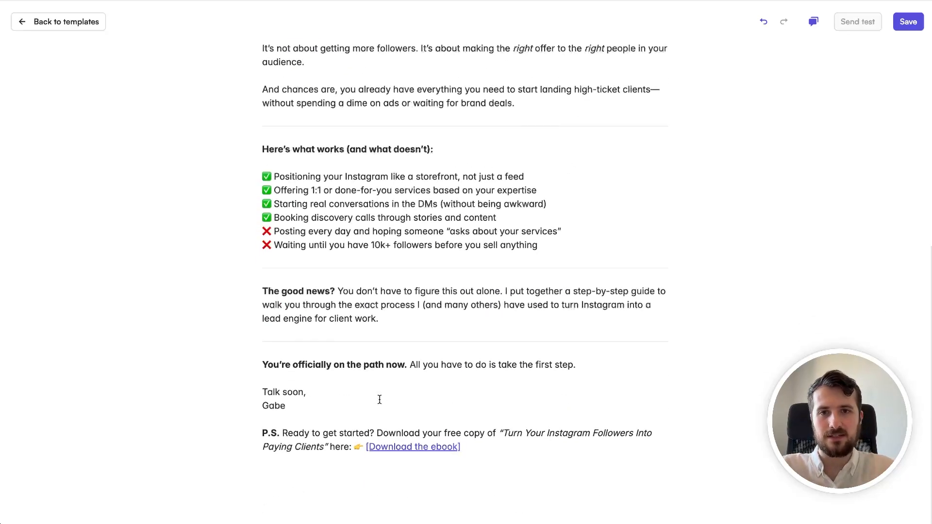
scroll(380, 400, up, 7)
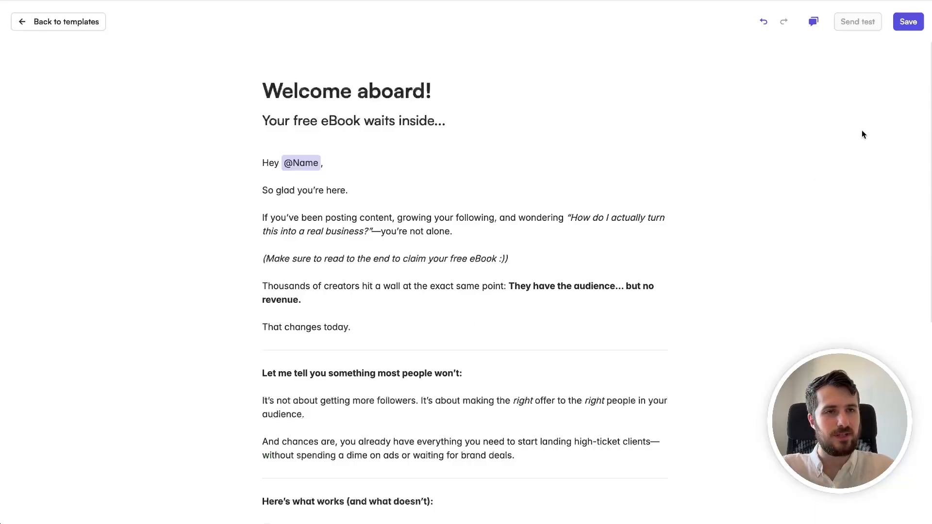
click(906, 22)
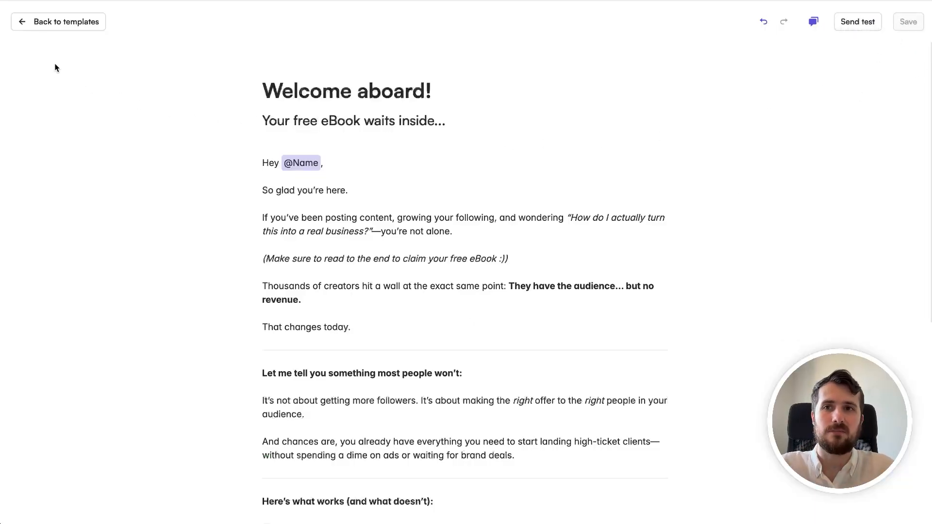
Step: Create a new automation whose Send email step uses the Welcome aboard! template
click(73, 30)
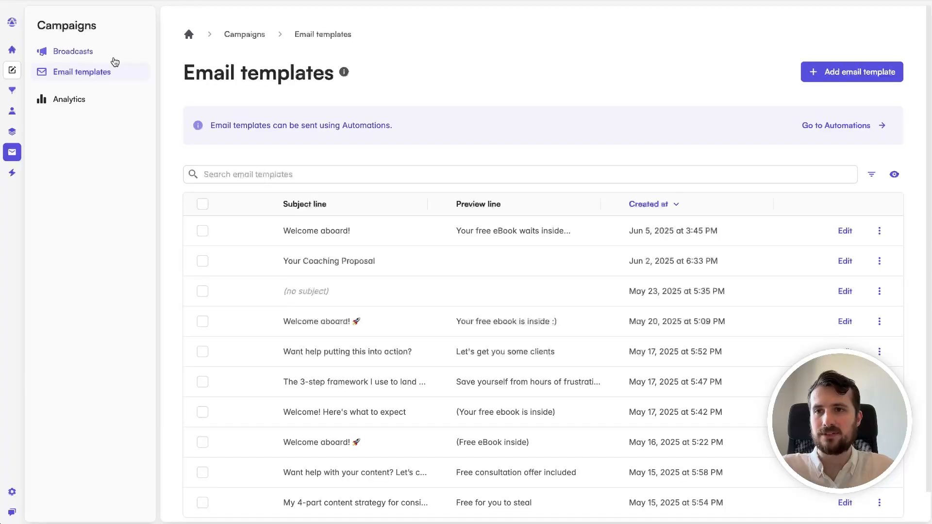
click(23, 175)
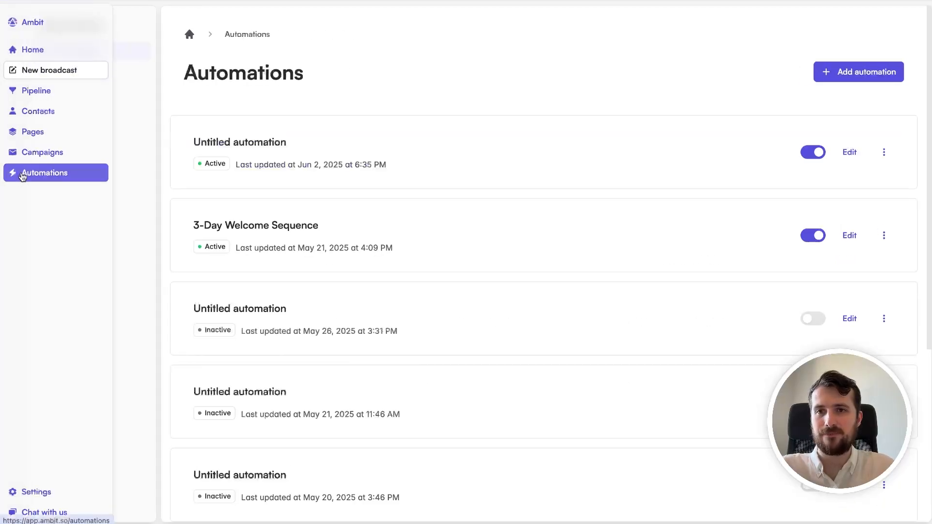
click(851, 80)
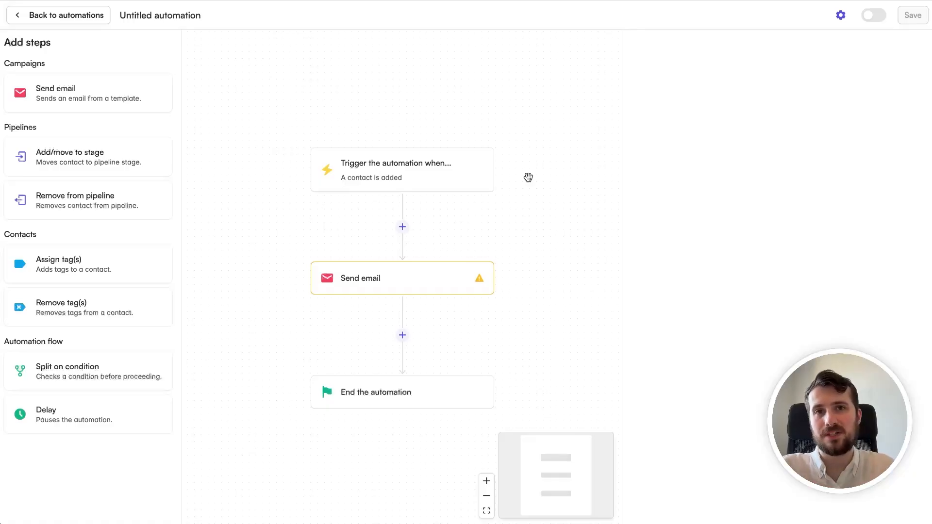
click(378, 178)
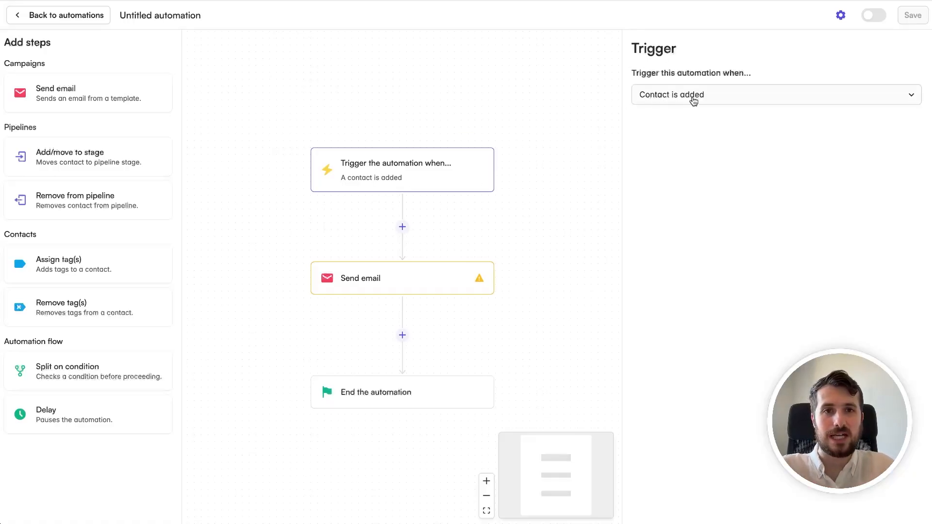
click(360, 277)
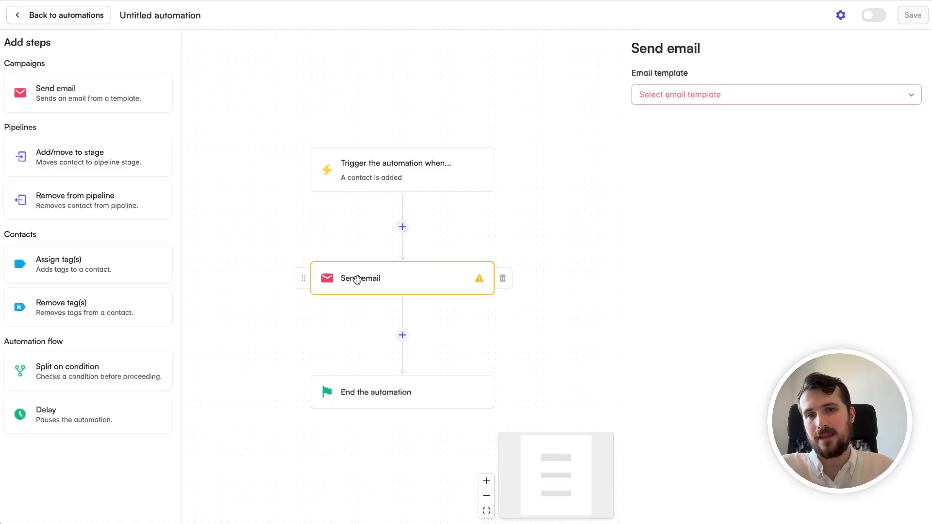
click(670, 94)
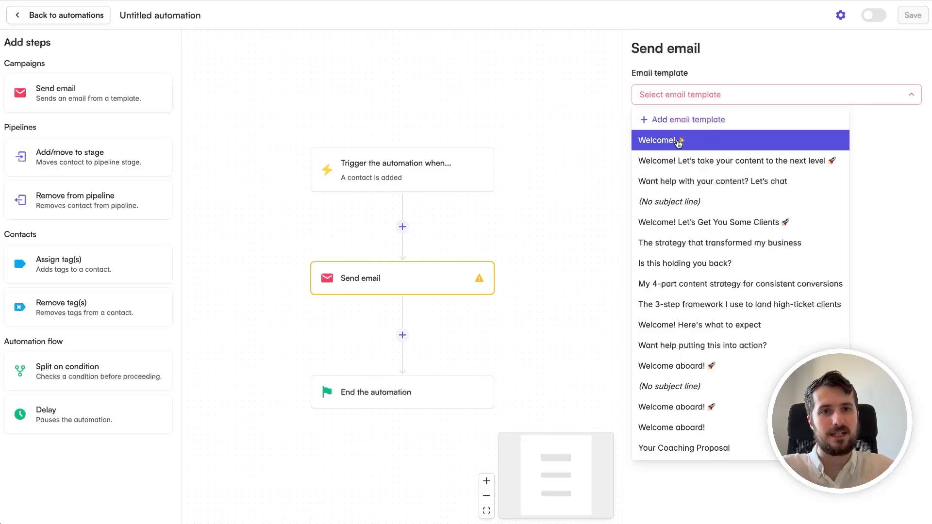
click(701, 429)
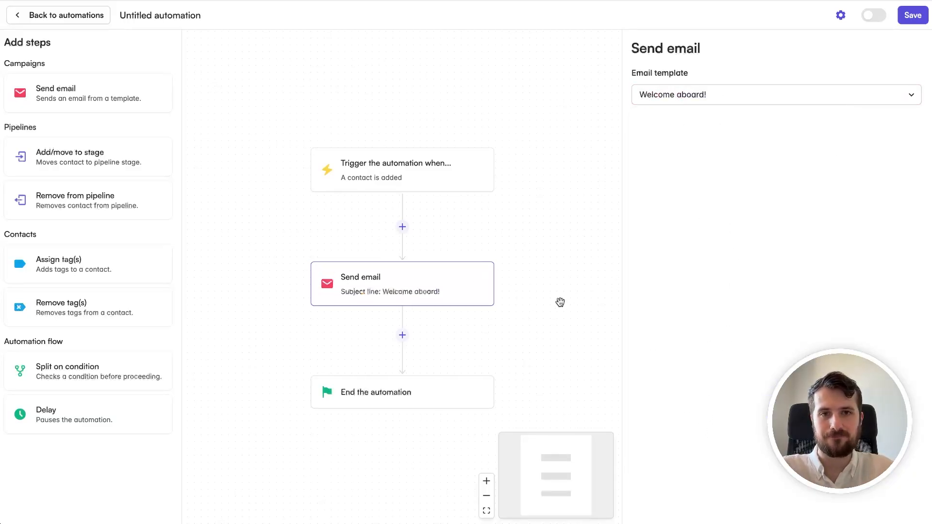
Step: Save the automation and activate it, confirming both prompts
click(913, 15)
click(603, 311)
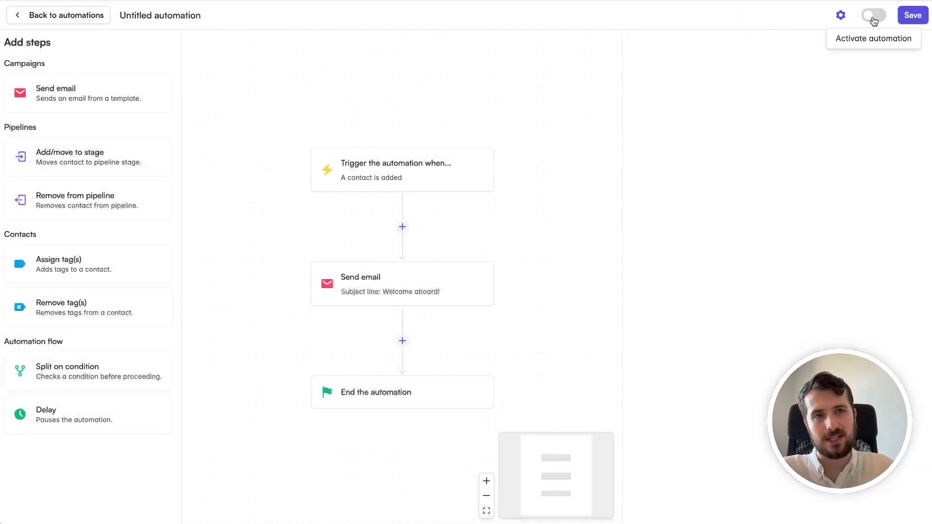
click(872, 18)
click(594, 306)
click(906, 30)
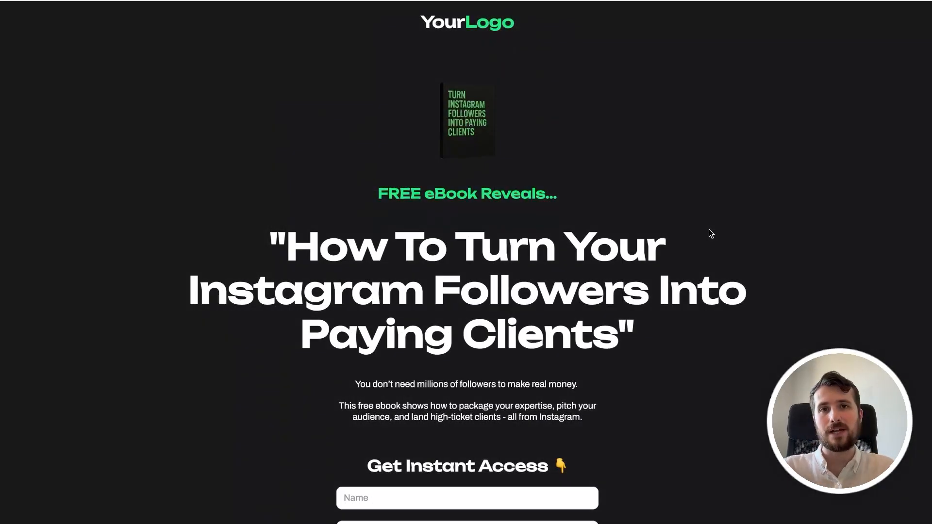
scroll(709, 229, down, 5)
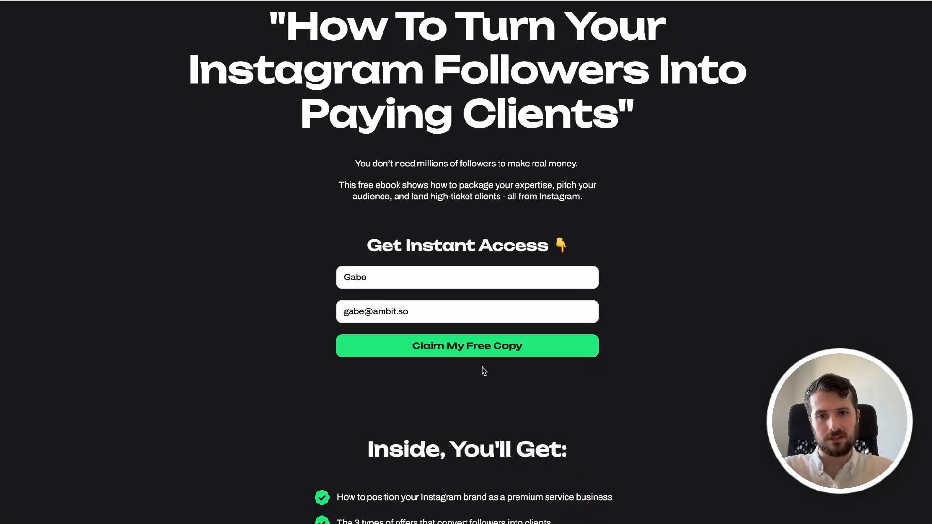
Step: Submit the test signup with the Claim My Free Copy button
click(477, 355)
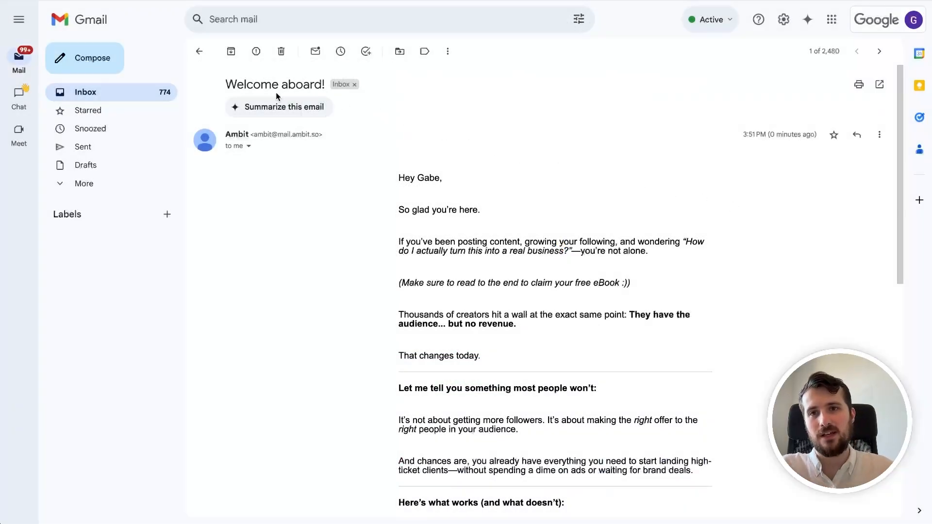
Step: Read through the Welcome aboard! email, checking the greeting carries the signup's name
double_click(273, 84)
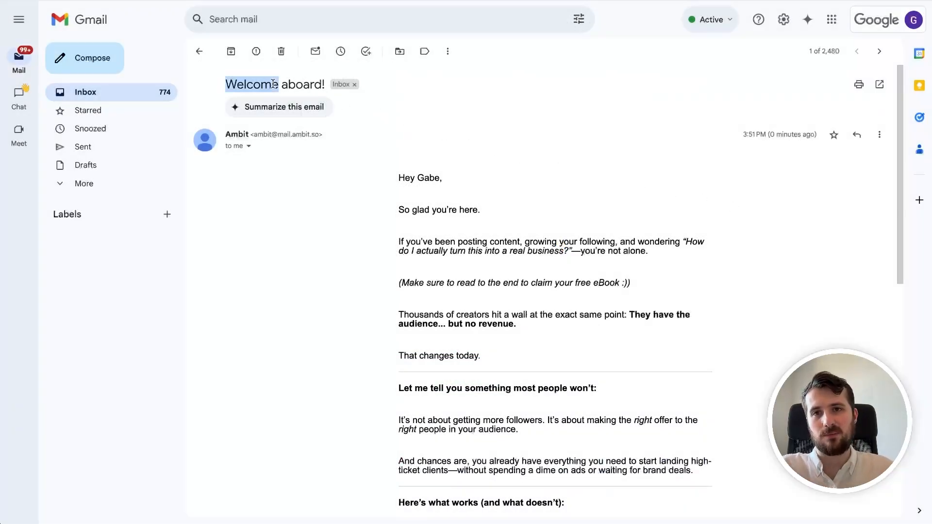
click(428, 182)
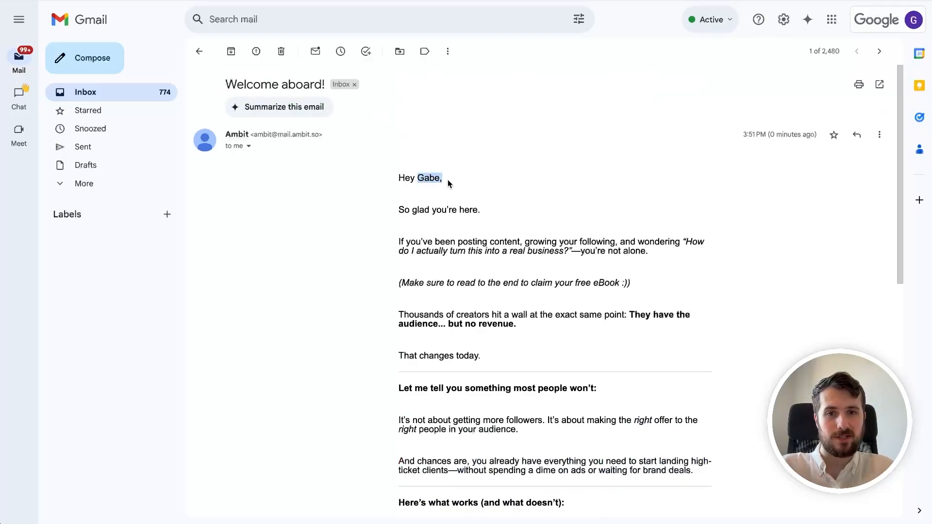
scroll(458, 210, down, 10)
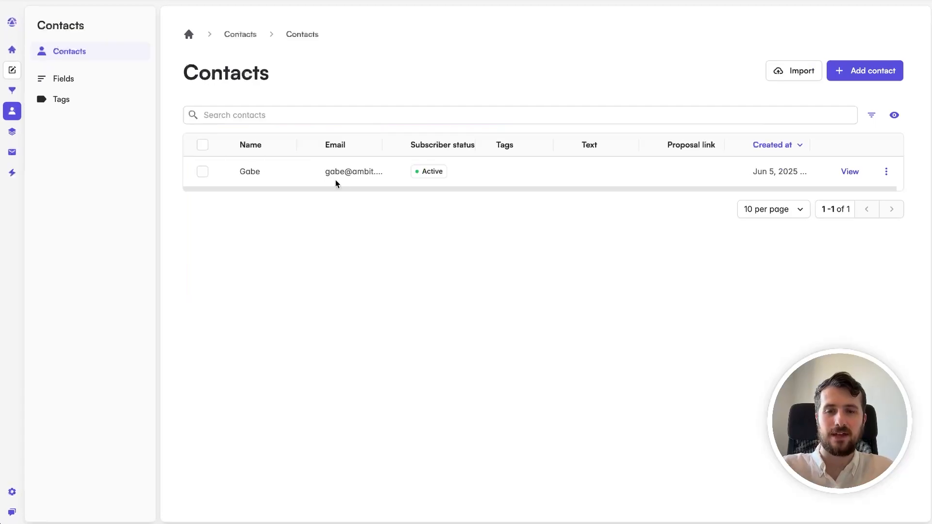
Step: Check the new contact and the ebook page's 5 views, 1 conversion and 20.0% rate, then open Campaign Analytics
drag(352, 188, 282, 188)
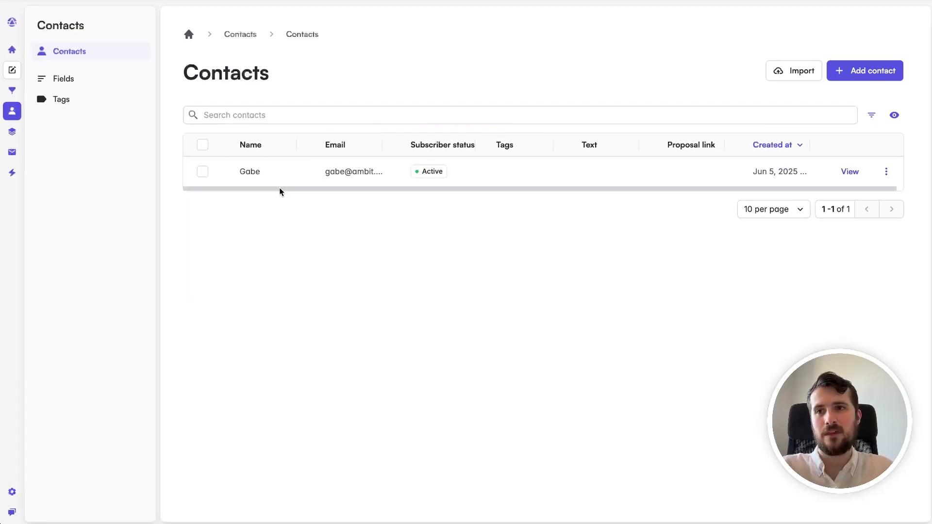
click(12, 131)
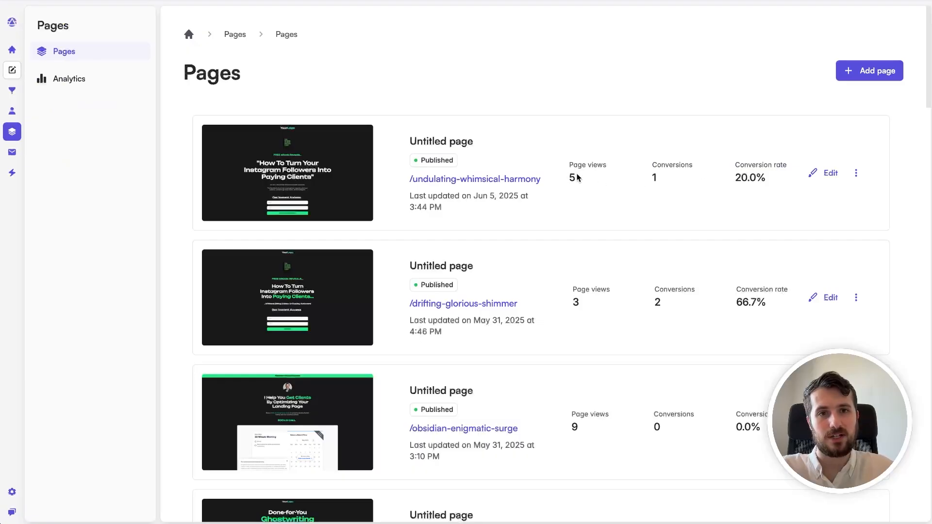
drag(569, 177, 591, 175)
drag(653, 175, 663, 173)
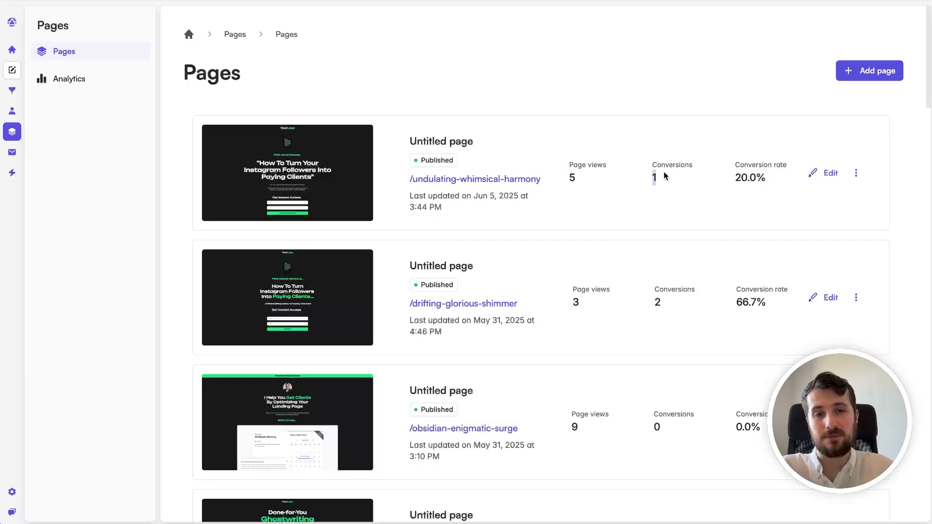
click(670, 177)
drag(733, 177, 772, 180)
click(772, 181)
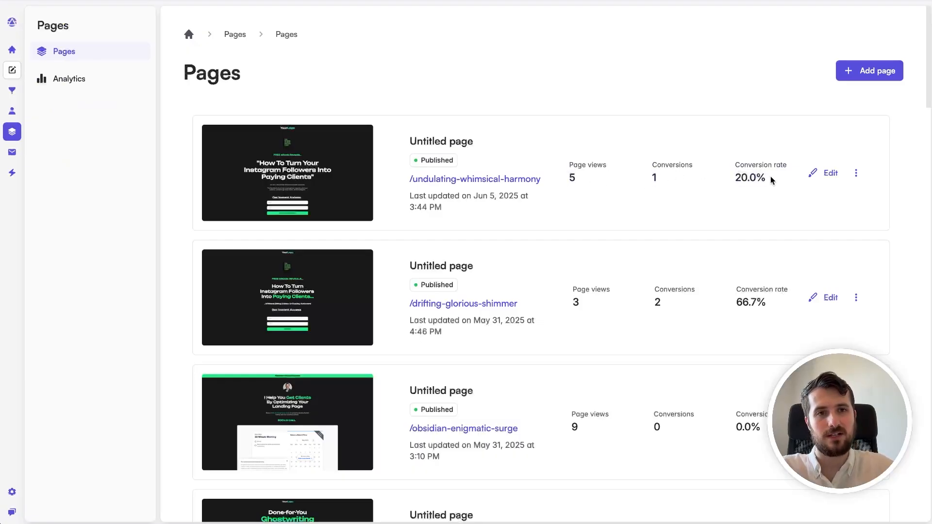
click(20, 151)
click(59, 100)
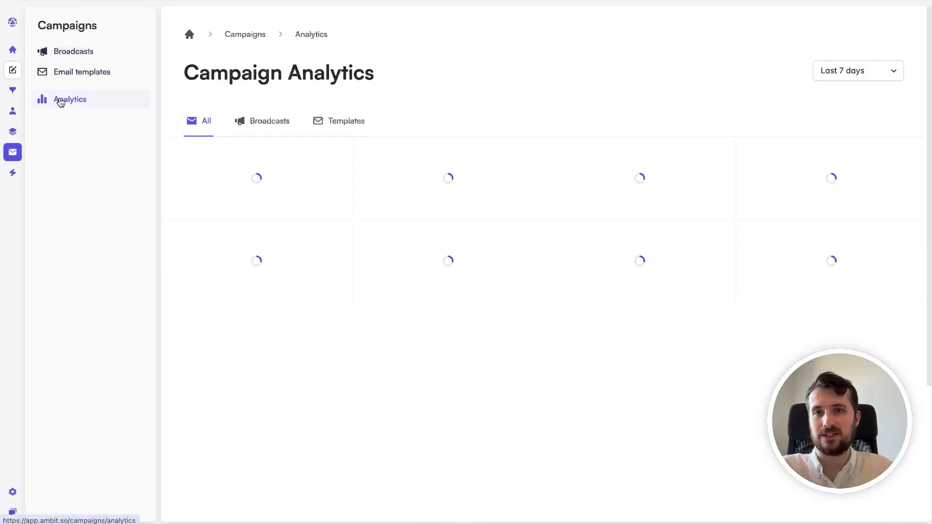